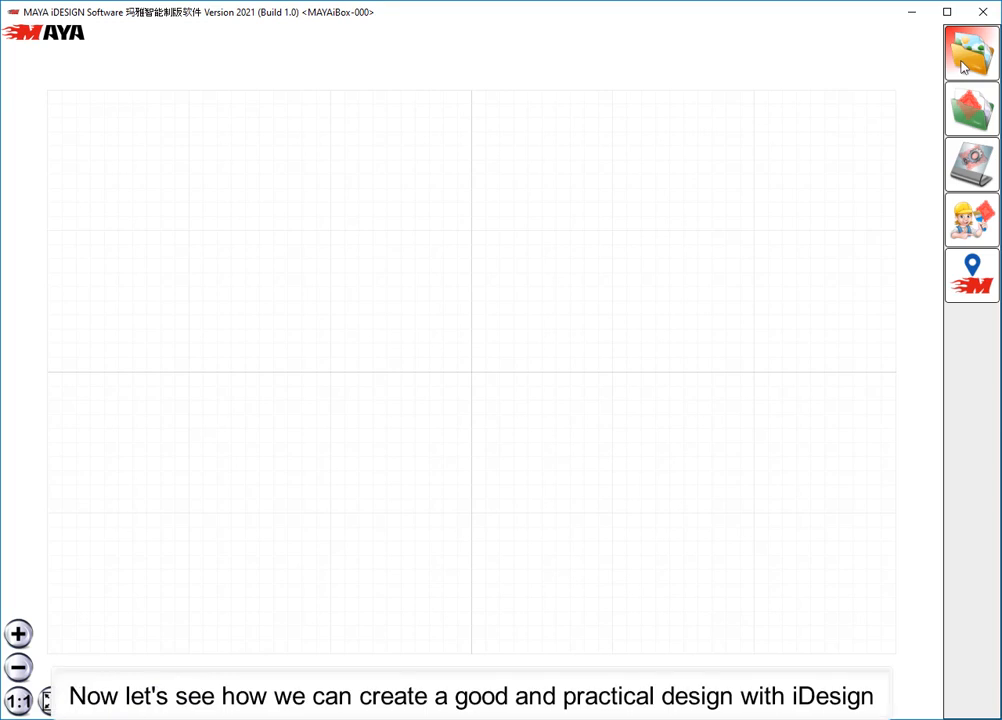
- Start converting an image into embroidery and create a folder named My Files among the source images
{"action": "left_click", "coordinate": [963, 66]}
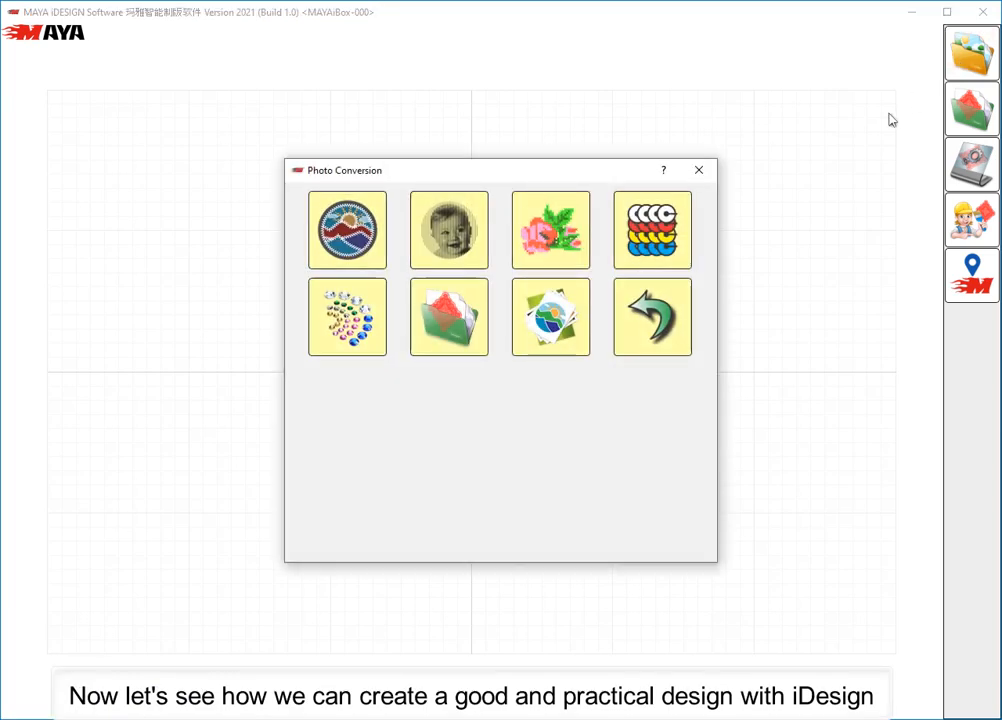
{"action": "left_click", "coordinate": [376, 243]}
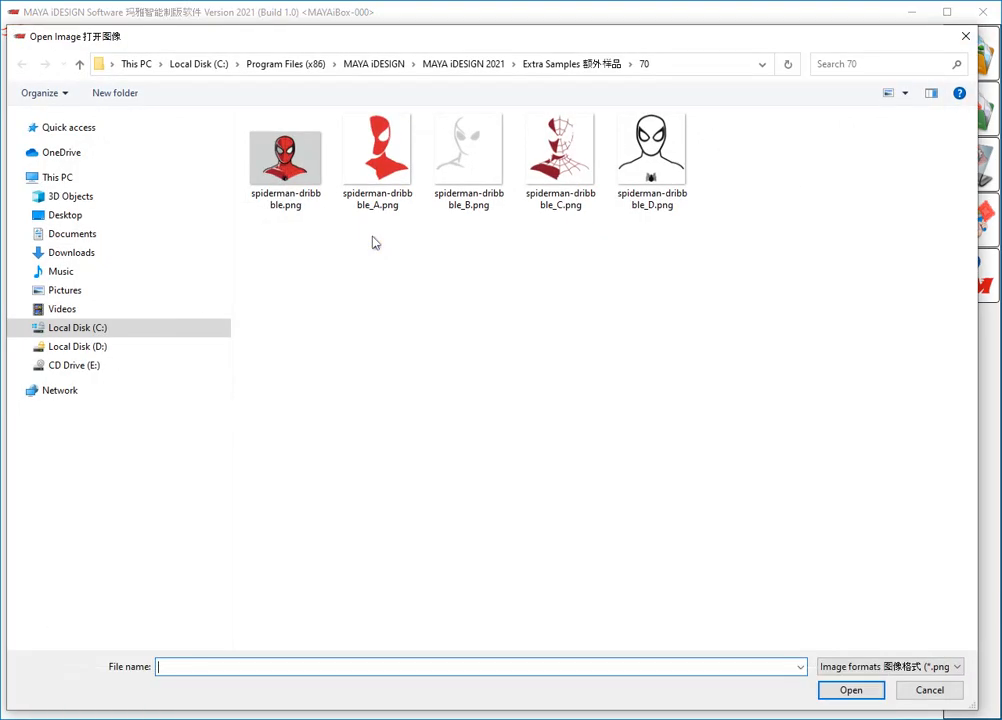
{"action": "right_click", "coordinate": [373, 240]}
{"action": "mouse_move", "coordinate": [452, 385]}
{"action": "left_click", "coordinate": [539, 385]}
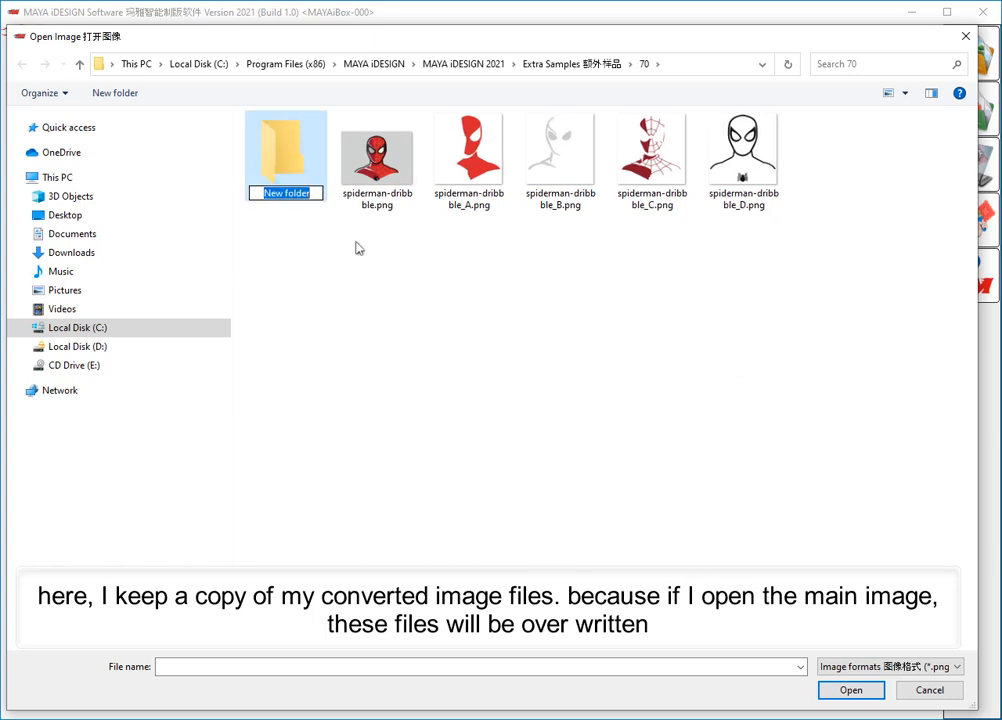
{"action": "type", "text": "My Files"}
- Move the four converted images spiderman-dribbble_A.png through spiderman-dribbble_D.png into the My Files folder
{"action": "left_click_drag", "start_coordinate": [441, 195], "coordinate": [282, 170]}
{"action": "left_click_drag", "start_coordinate": [560, 165], "coordinate": [287, 180]}
{"action": "left_click_drag", "start_coordinate": [470, 185], "coordinate": [290, 180]}
{"action": "left_click_drag", "start_coordinate": [488, 176], "coordinate": [285, 172]}
- Open spiderman-dribbble.png and crop it closely around the figure to about 831 x 850 pixels
{"action": "left_click", "coordinate": [376, 158]}
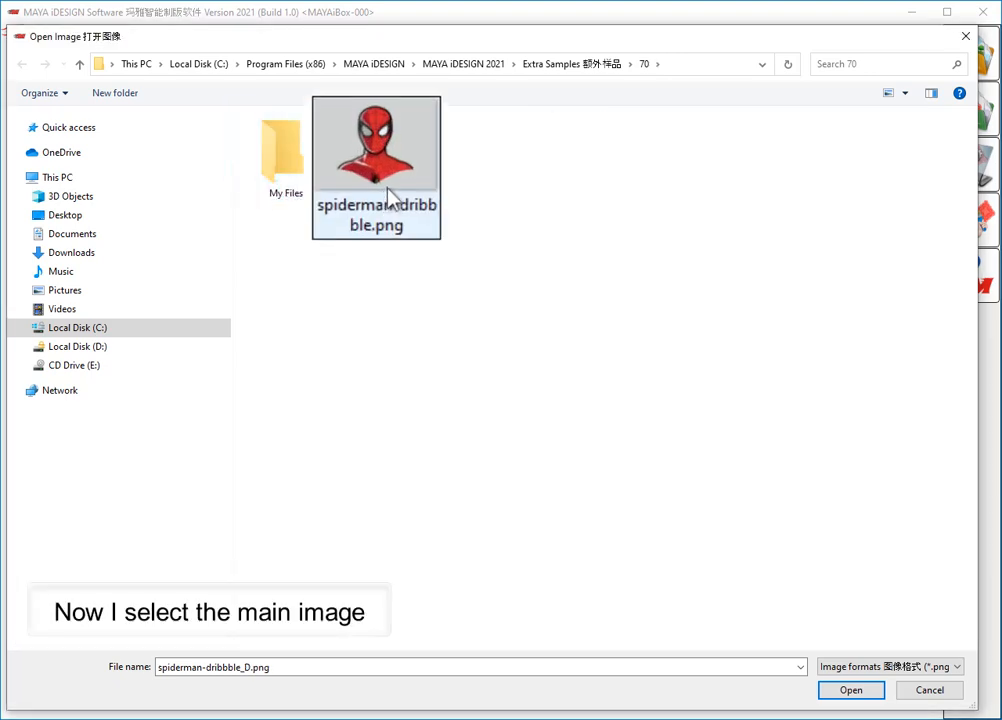
{"action": "left_click", "coordinate": [877, 692]}
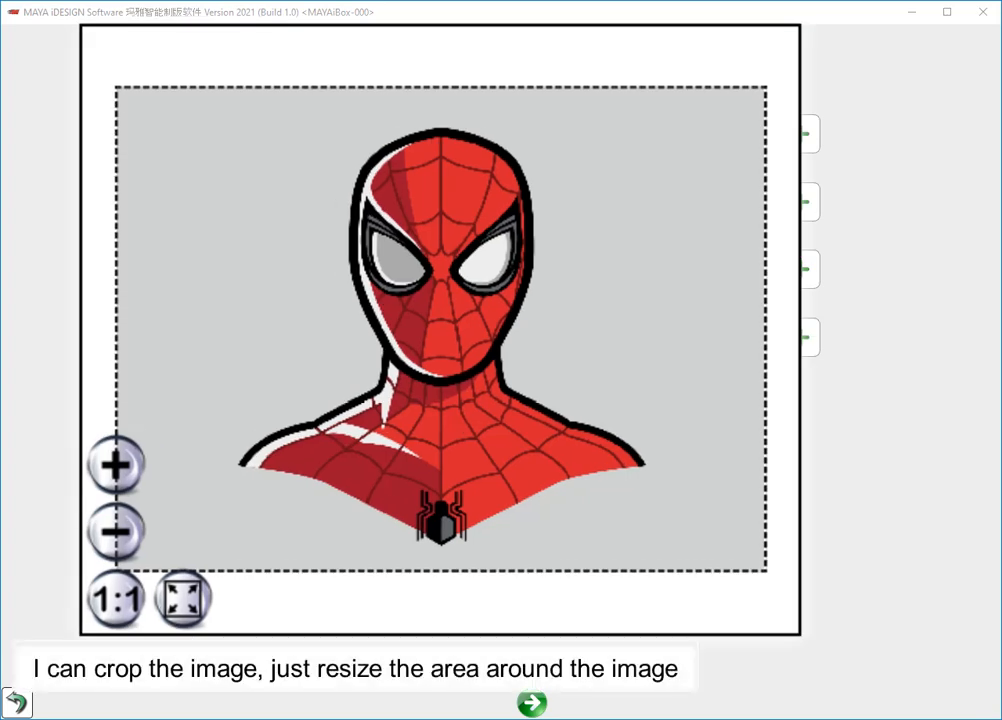
{"action": "left_click_drag", "start_coordinate": [766, 571], "coordinate": [655, 551]}
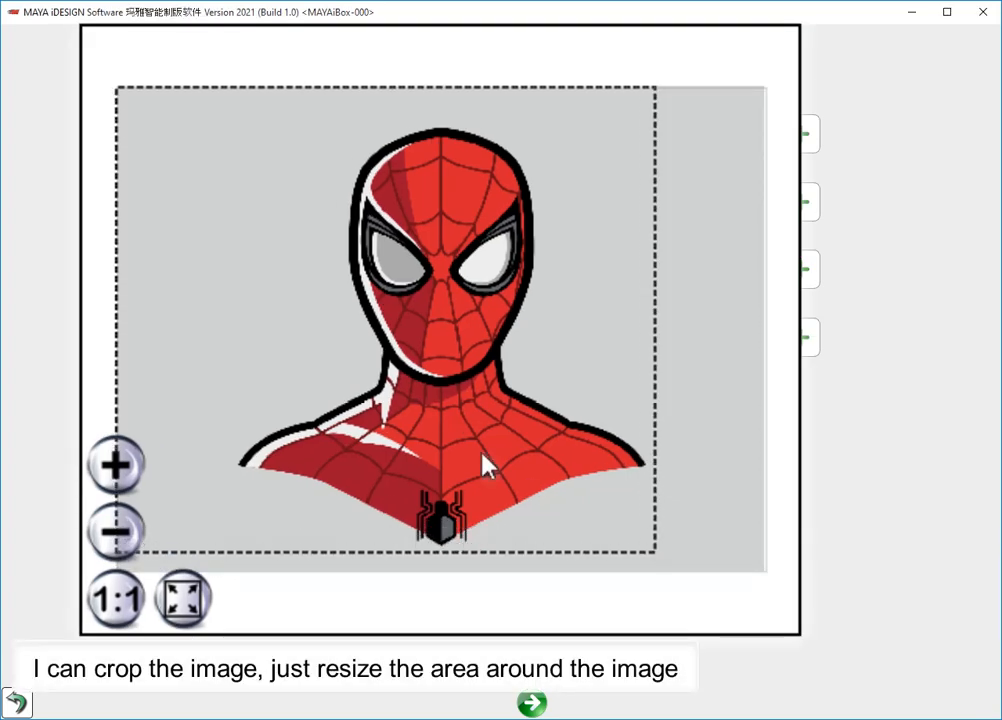
{"action": "left_click_drag", "start_coordinate": [120, 92], "coordinate": [215, 122]}
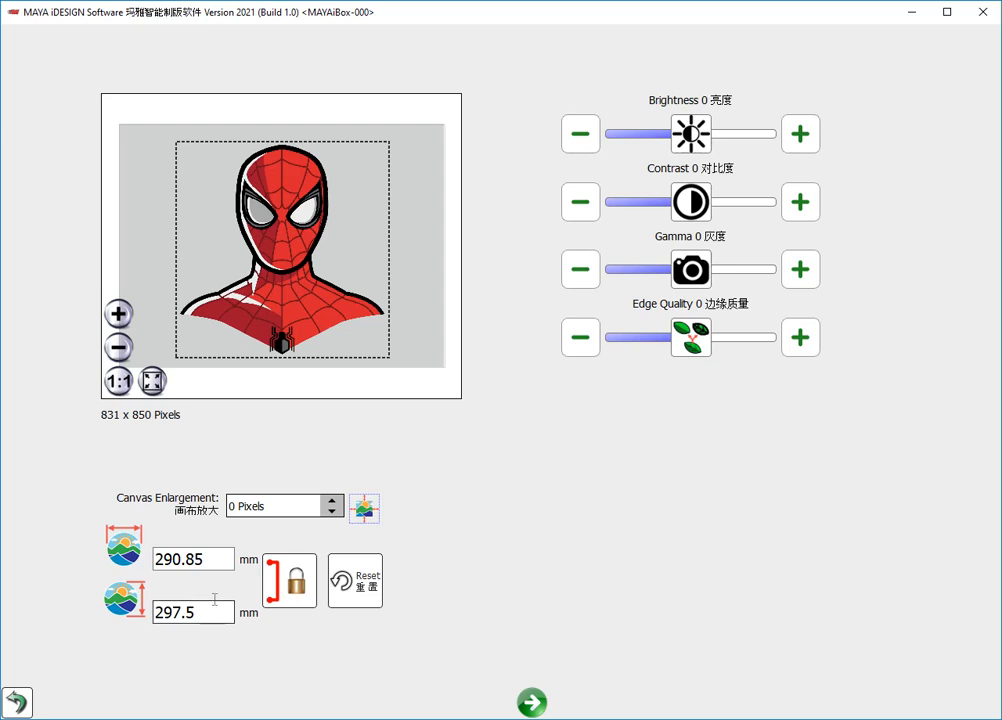
- Set the image height to 100 mm with locked proportions and choose the five-color version
{"action": "double_click", "coordinate": [193, 612]}
{"action": "left_click", "coordinate": [608, 127]}
{"action": "left_click", "coordinate": [691, 284]}
{"action": "left_click", "coordinate": [691, 284]}
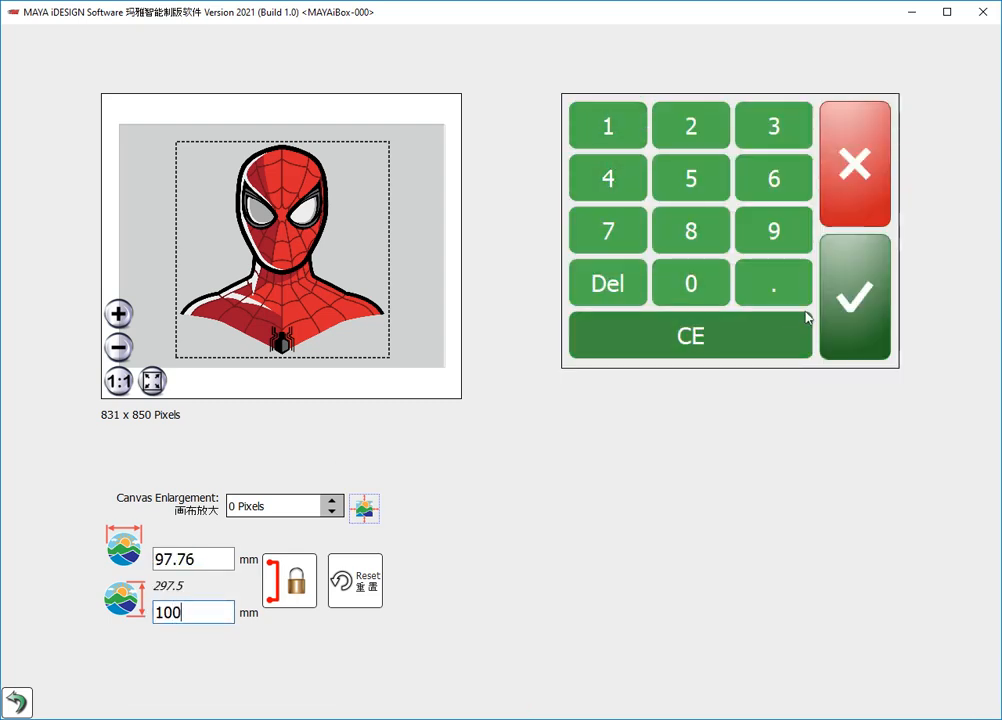
{"action": "left_click", "coordinate": [860, 300]}
{"action": "left_click", "coordinate": [533, 704]}
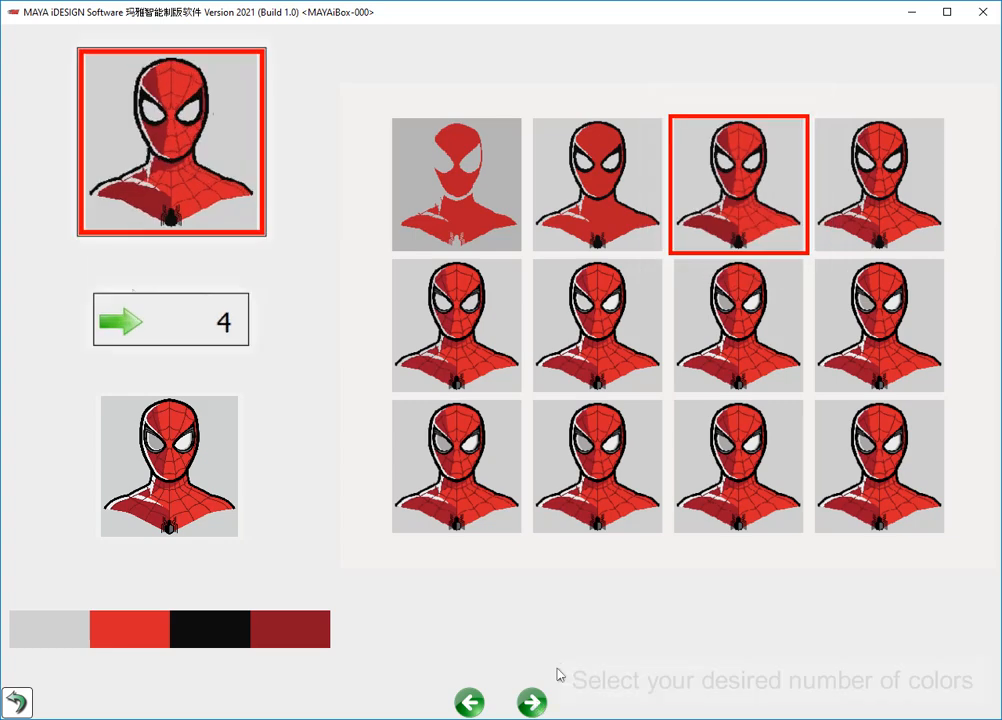
{"action": "left_click", "coordinate": [883, 228]}
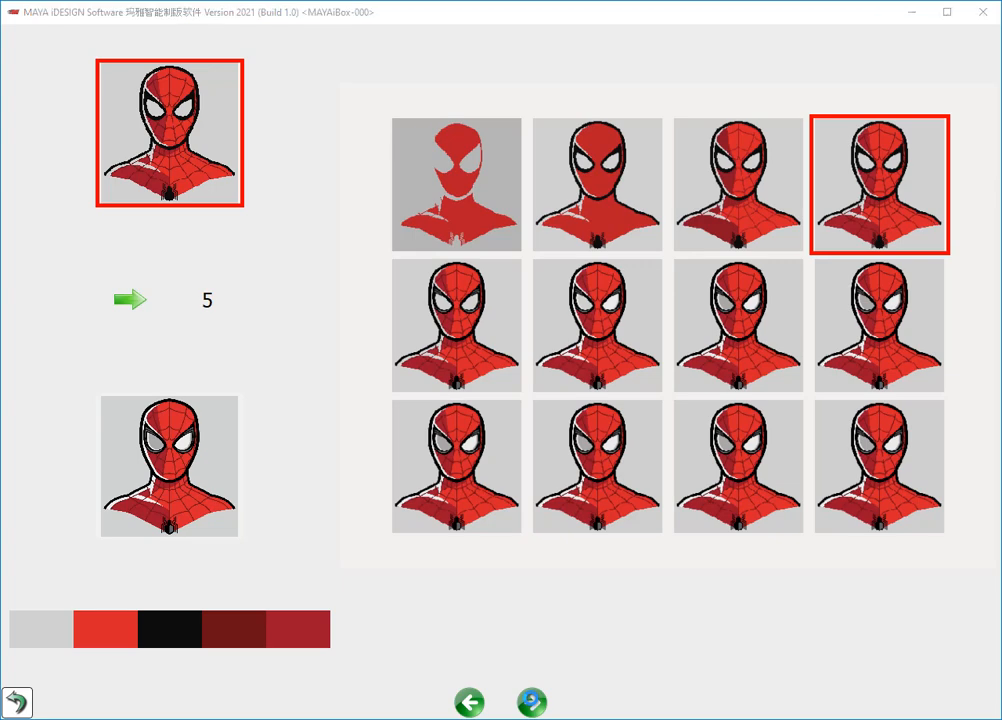
{"action": "left_click", "coordinate": [532, 702]}
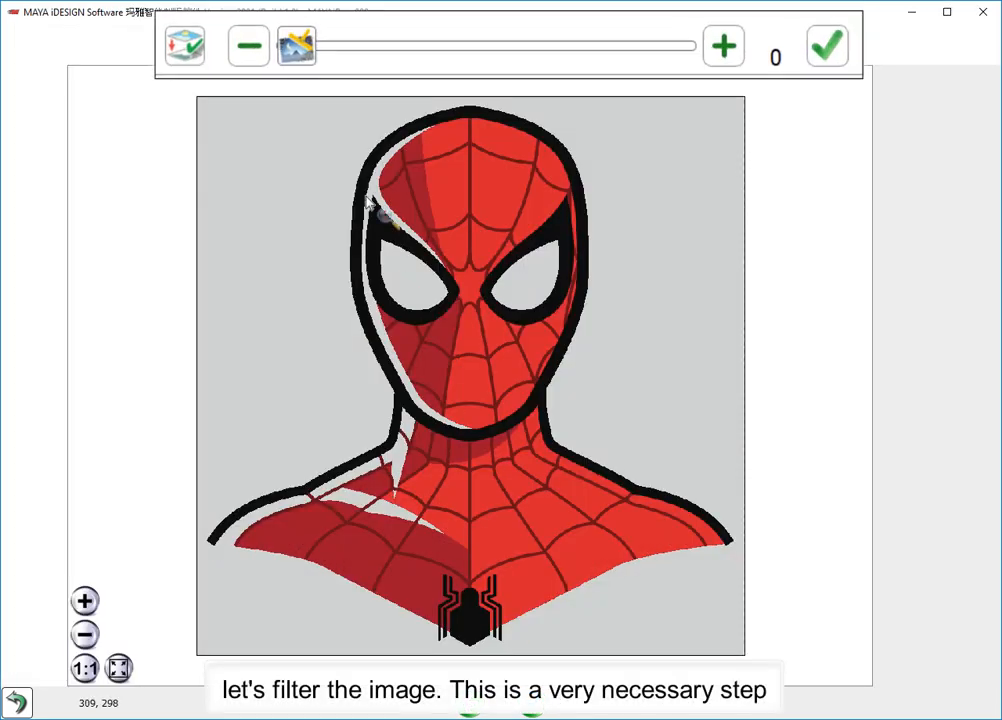
- Filter small stray colored areas out of the image at level 4 and continue to the image editor
{"action": "left_click_drag", "start_coordinate": [348, 47], "coordinate": [387, 49]}
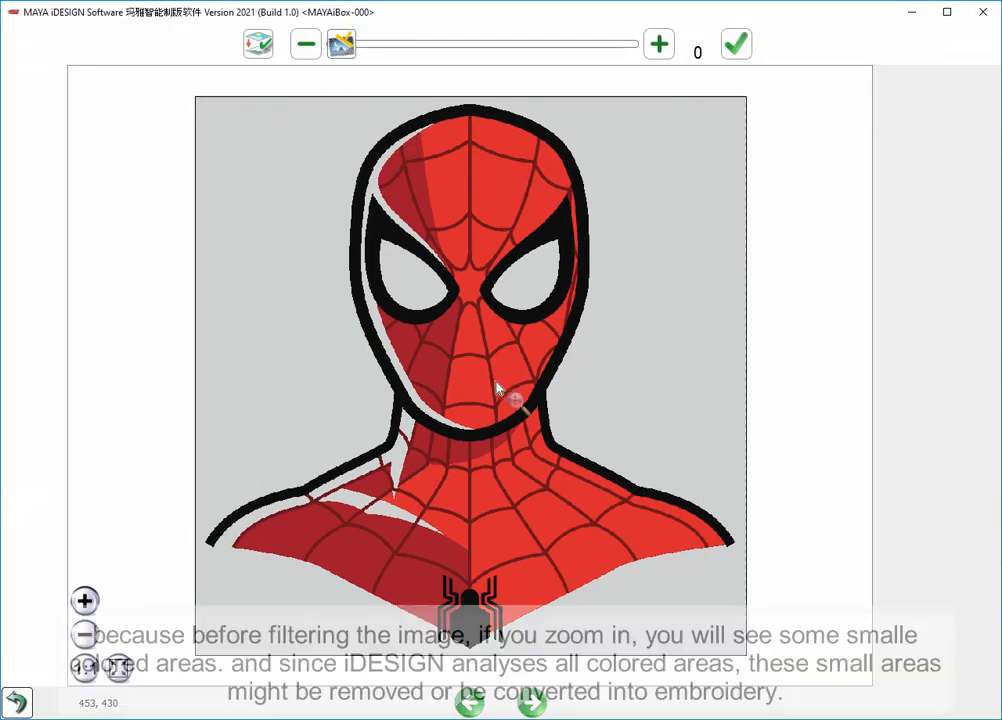
{"action": "scroll", "coordinate": [502, 391], "scroll_direction": "up", "scroll_amount": 5}
{"action": "scroll", "coordinate": [502, 396], "scroll_direction": "up", "scroll_amount": 3}
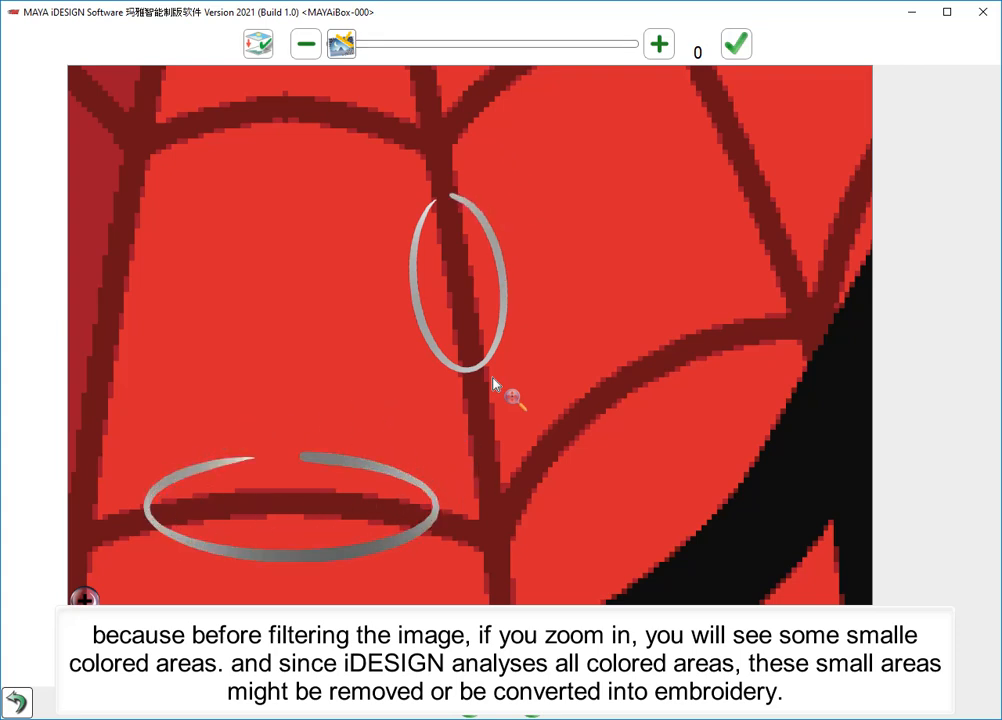
{"action": "left_click_drag", "start_coordinate": [350, 46], "coordinate": [438, 46]}
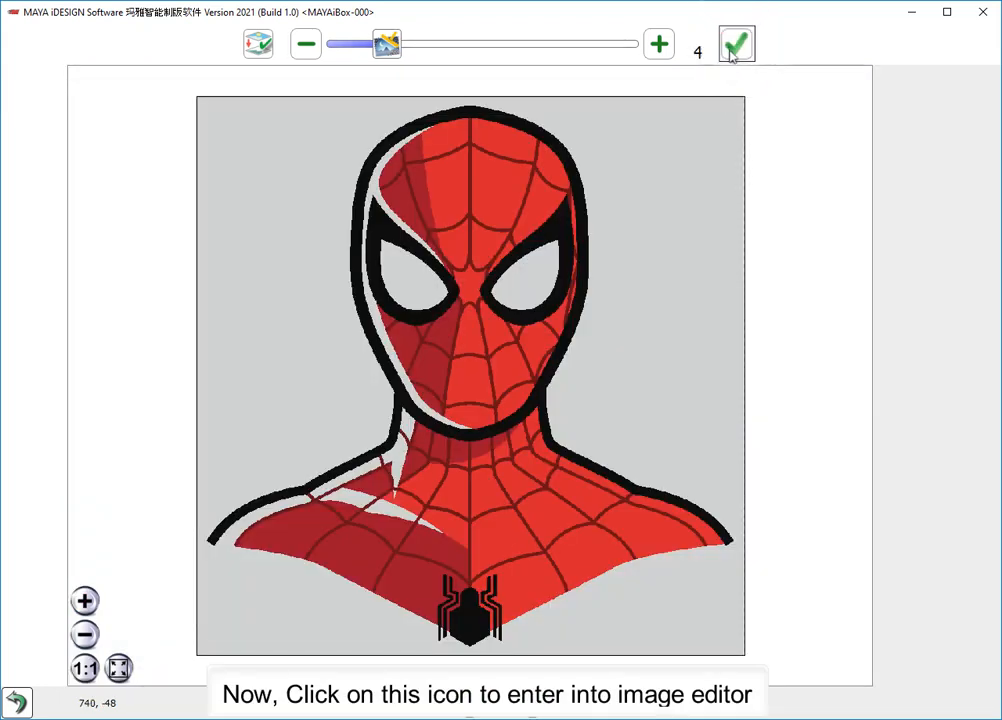
{"action": "left_click", "coordinate": [733, 50]}
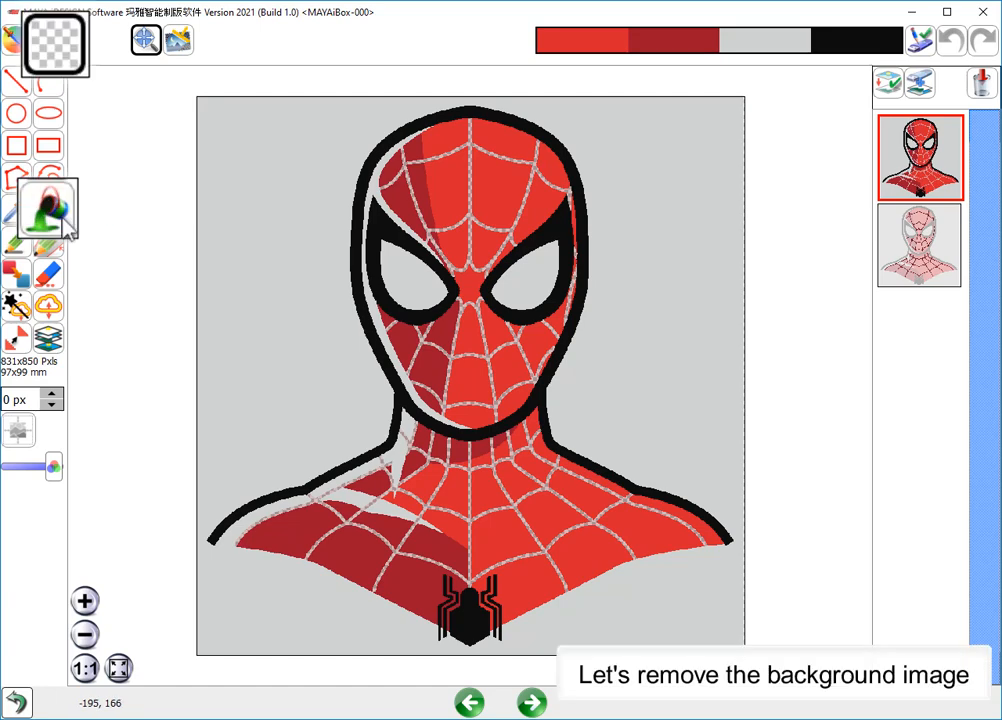
- Try to fill the grey background with transparency, and undo the fill
{"action": "left_click", "coordinate": [225, 219]}
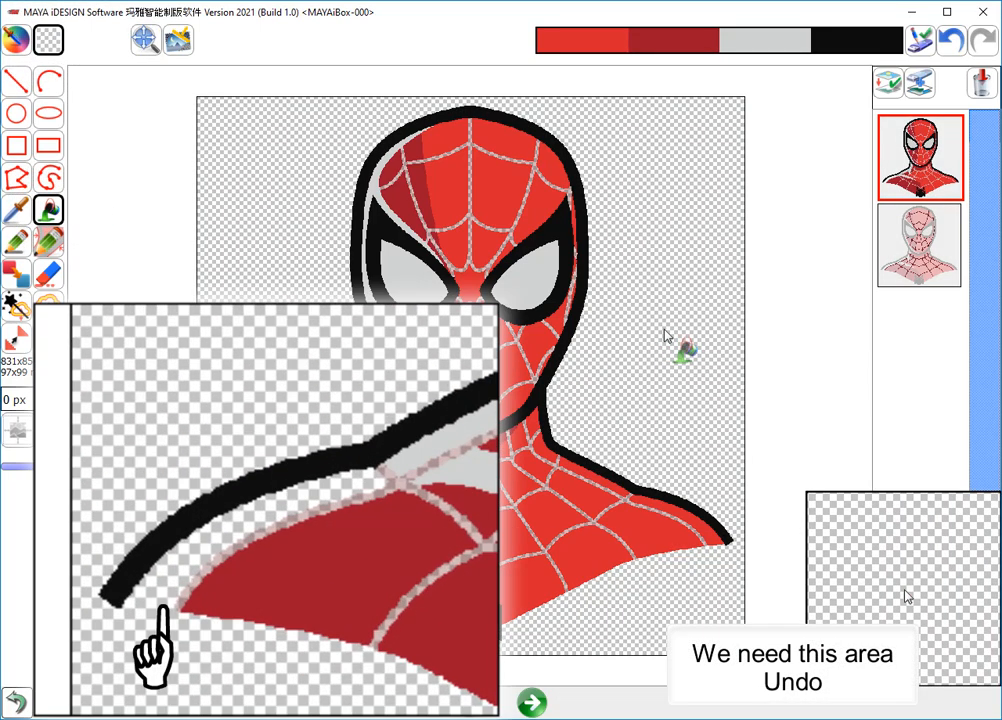
{"action": "left_click", "coordinate": [951, 40]}
- Draw a 1 px transparent line from the black outline's left shoulder end to the red shoulder, separating the grey highlight from the background
{"action": "scroll", "coordinate": [311, 525], "scroll_direction": "up", "scroll_amount": 3}
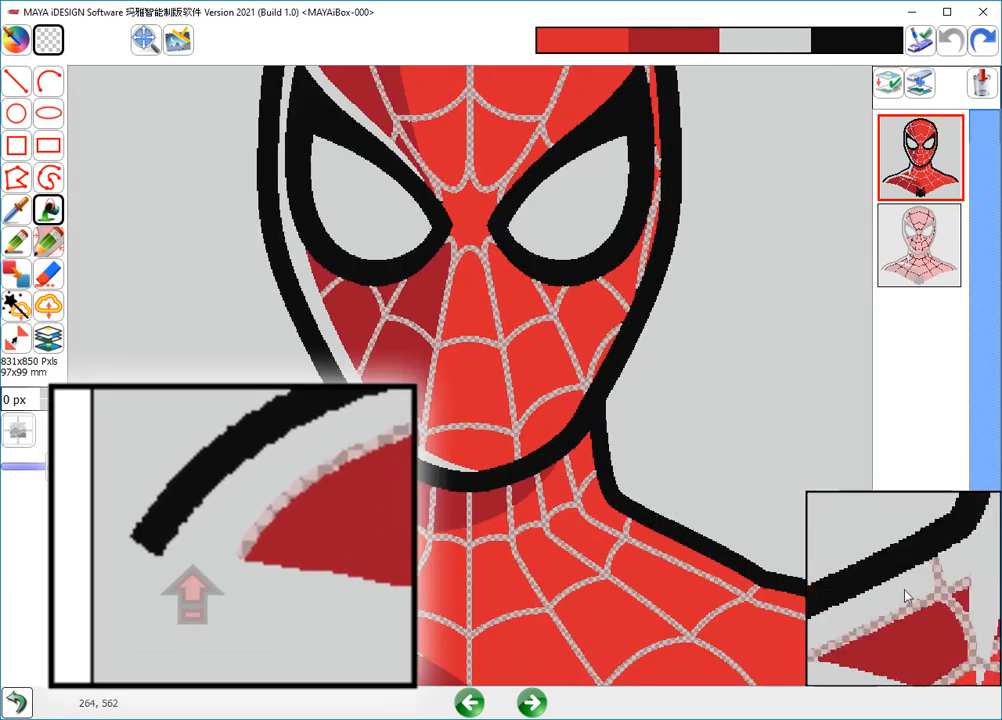
{"action": "middle_click_drag", "start_coordinate": [296, 531], "coordinate": [521, 266]}
{"action": "left_click", "coordinate": [17, 82]}
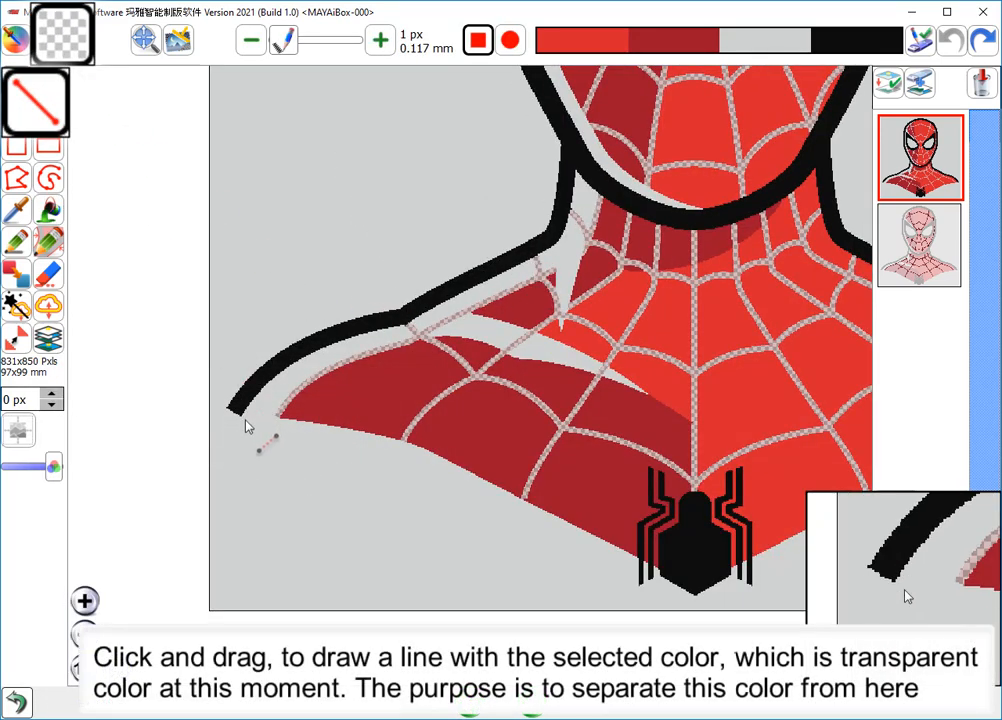
{"action": "left_click_drag", "start_coordinate": [241, 415], "coordinate": [297, 409]}
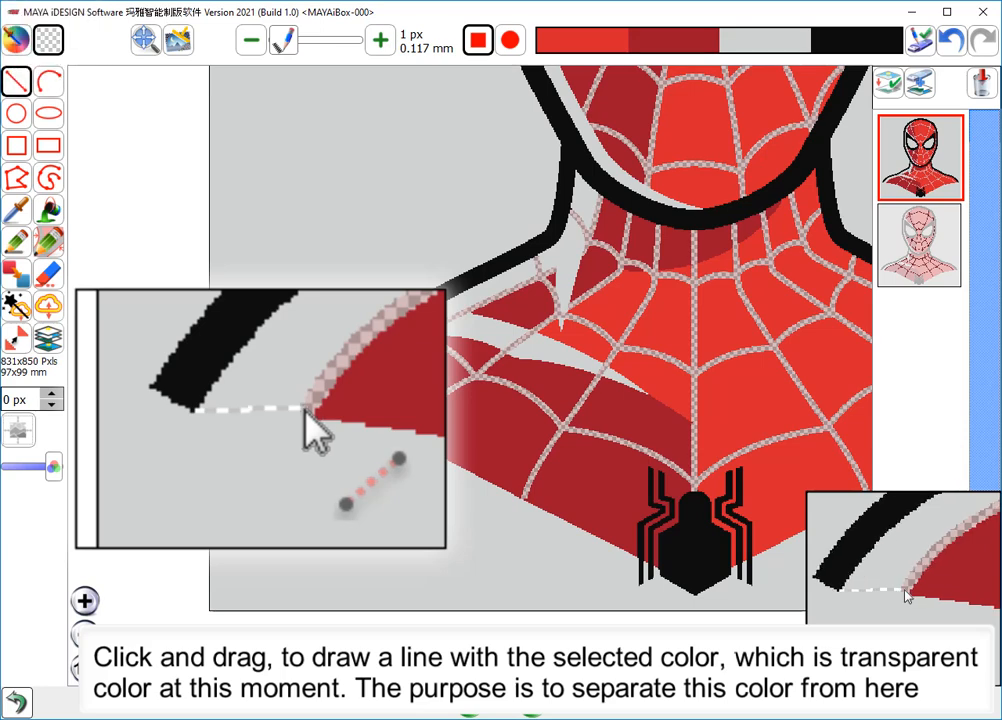
- Fill the grey background around the figure with transparency
{"action": "left_click", "coordinate": [48, 209]}
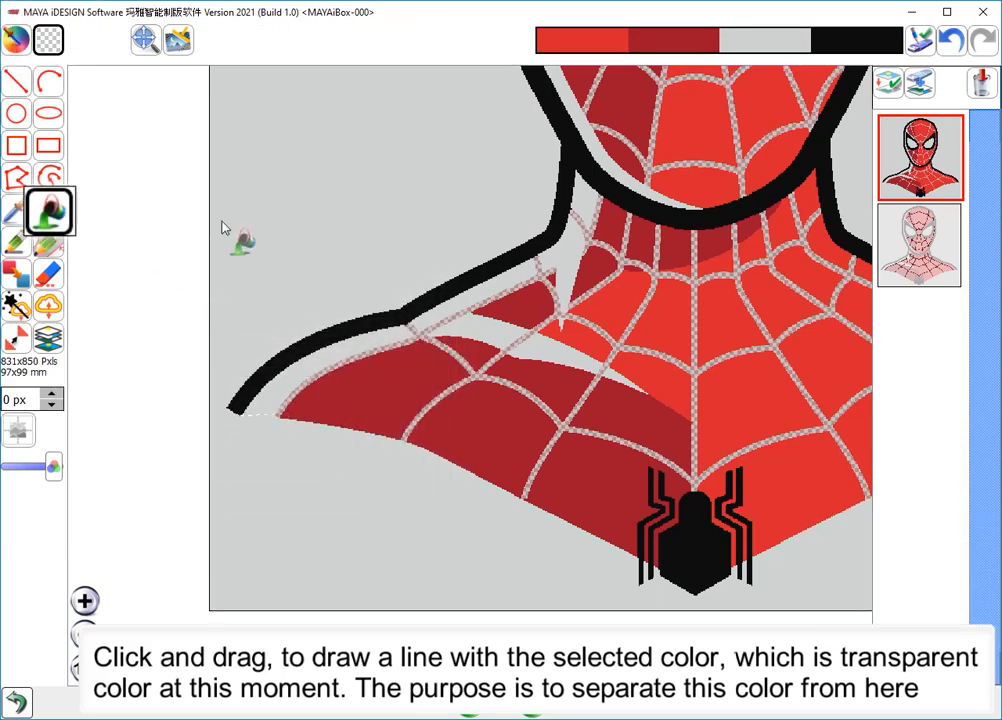
{"action": "left_click", "coordinate": [279, 304]}
{"action": "scroll", "coordinate": [340, 295], "scroll_direction": "down", "scroll_amount": 2}
{"action": "middle_click_drag", "start_coordinate": [400, 285], "coordinate": [340, 422]}
{"action": "scroll", "coordinate": [365, 410], "scroll_direction": "down", "scroll_amount": 1}
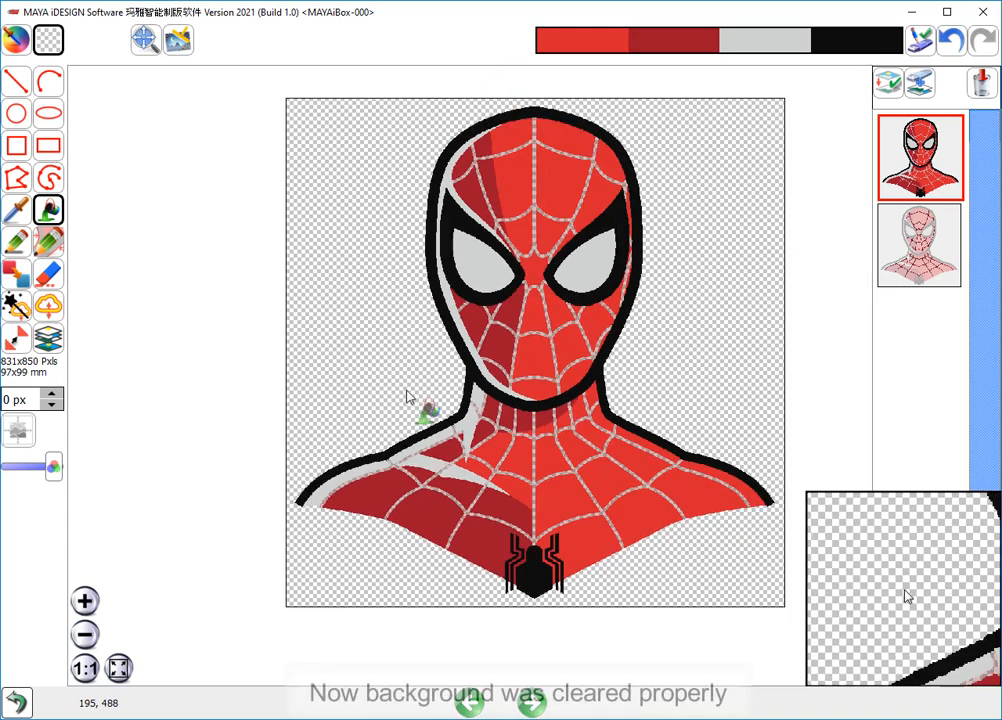
{"action": "middle_click_drag", "start_coordinate": [425, 384], "coordinate": [387, 397]}
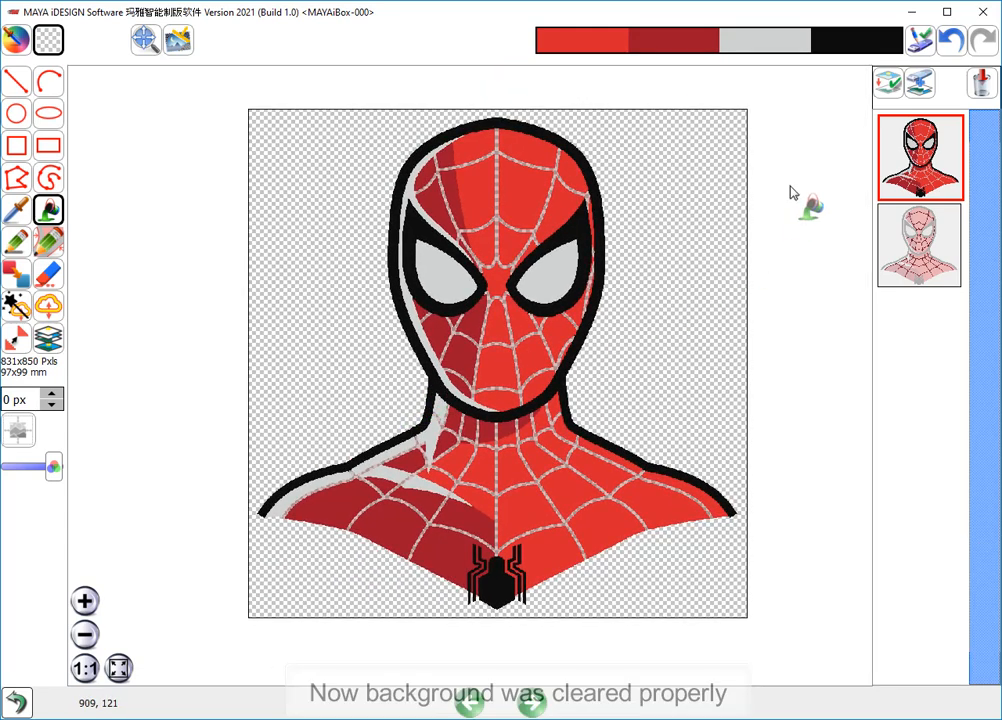
- Separate each color into its own layer and order the layers bright red, dark red, grey, web lines, black outline
{"action": "left_click", "coordinate": [888, 84]}
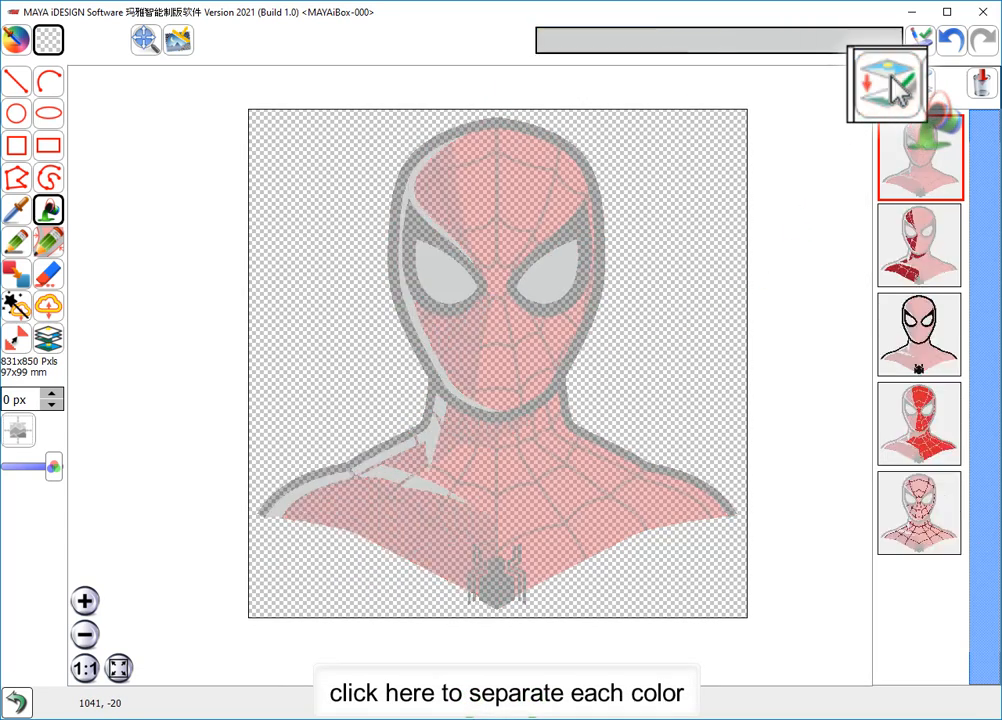
{"action": "left_click_drag", "start_coordinate": [922, 425], "coordinate": [924, 152]}
{"action": "left_click", "coordinate": [924, 238]}
{"action": "left_click_drag", "start_coordinate": [927, 338], "coordinate": [930, 217]}
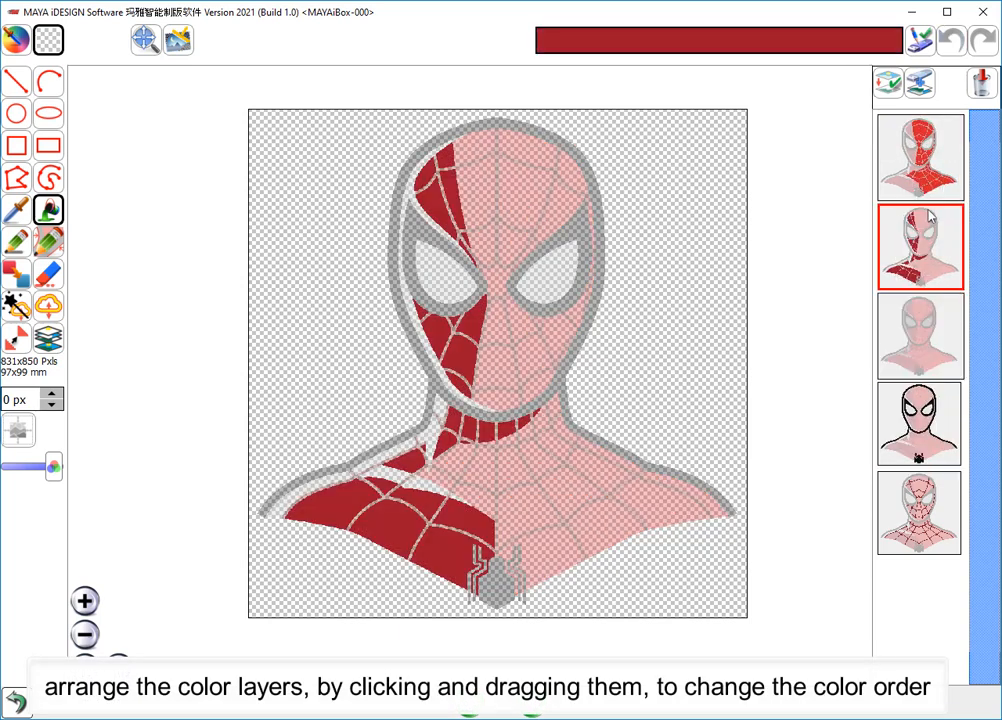
{"action": "left_click", "coordinate": [921, 335]}
{"action": "left_click_drag", "start_coordinate": [918, 500], "coordinate": [918, 425]}
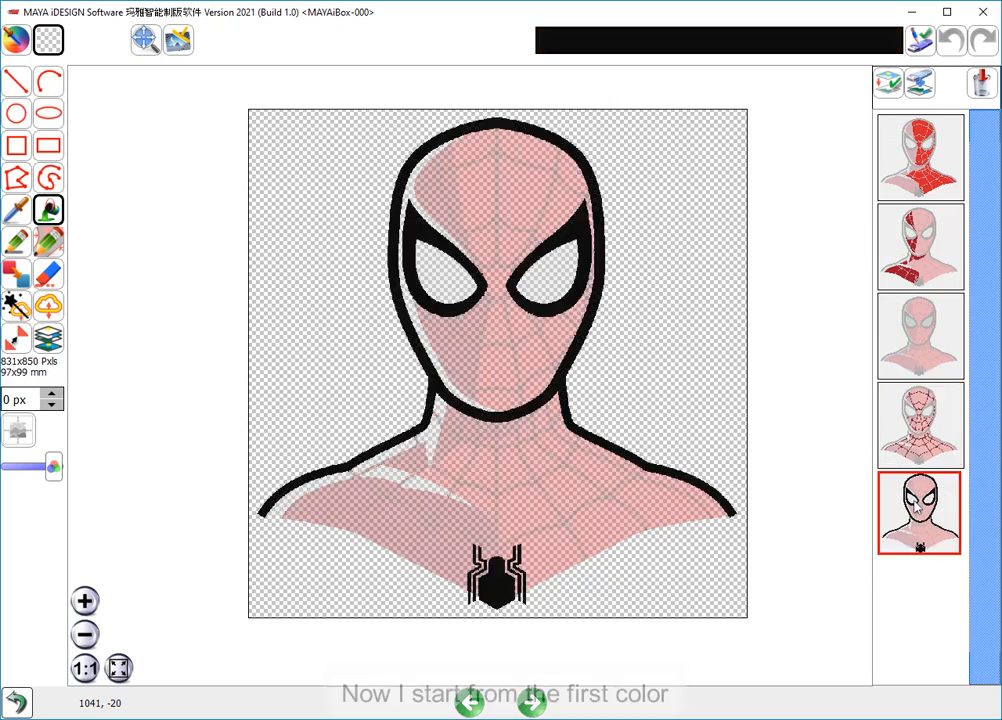
- Select the bright red layer and expand its areas slightly to narrow the web-line gaps
{"action": "left_click", "coordinate": [922, 180]}
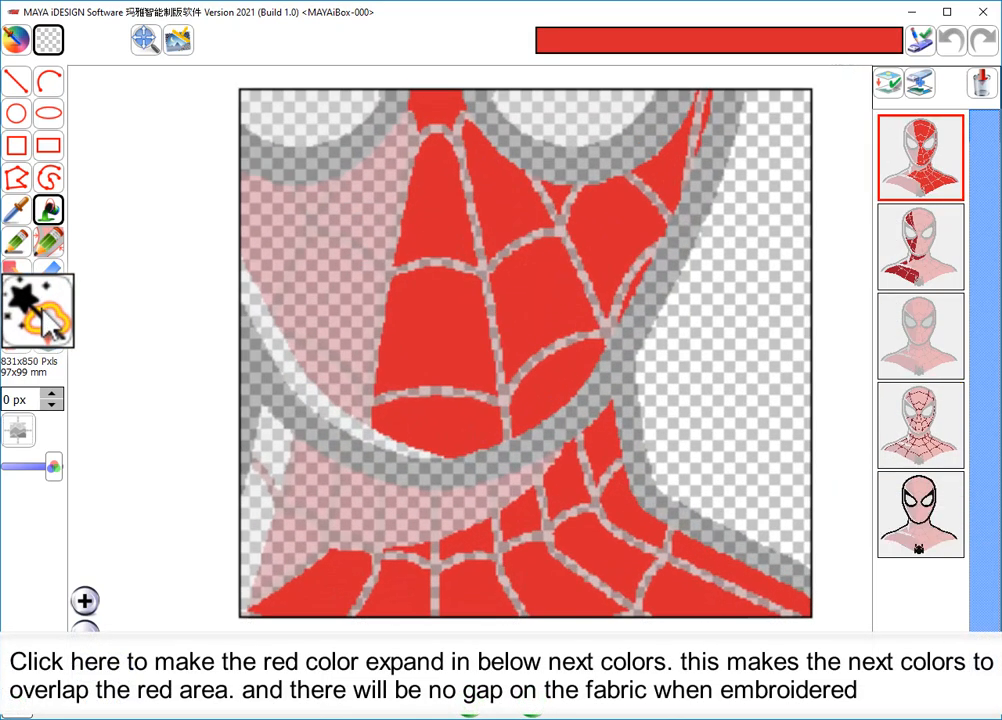
{"action": "left_click", "coordinate": [20, 307]}
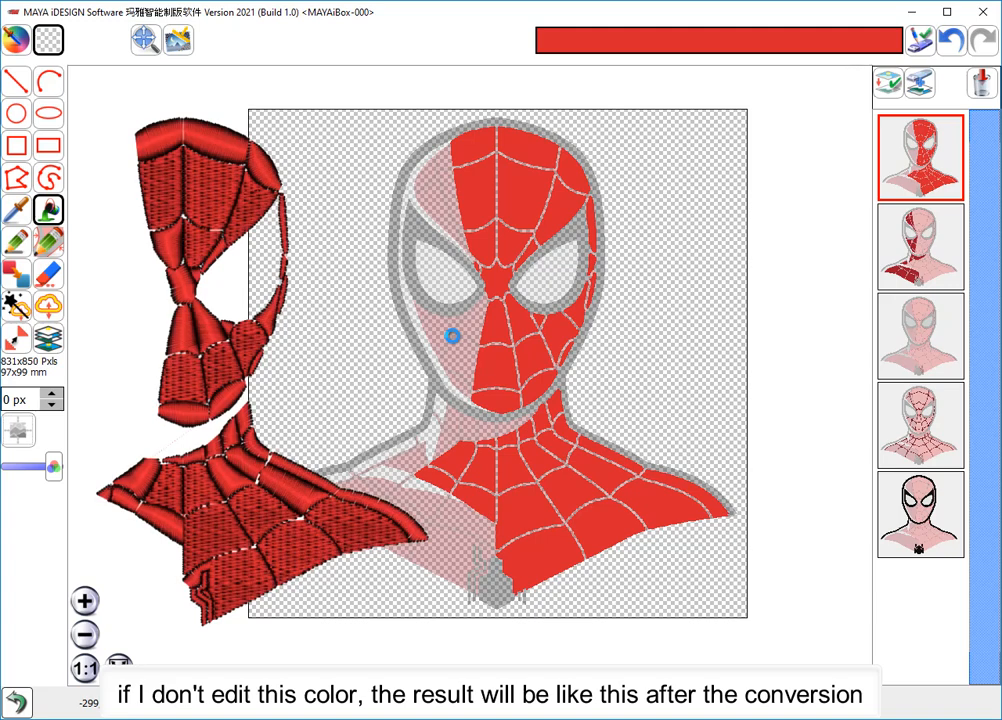
- Paint over the web-line gaps along the forehead's edge with a round 19 px red pen
{"action": "scroll", "coordinate": [462, 338], "scroll_direction": "up", "scroll_amount": 1}
{"action": "scroll", "coordinate": [483, 347], "scroll_direction": "up", "scroll_amount": 2}
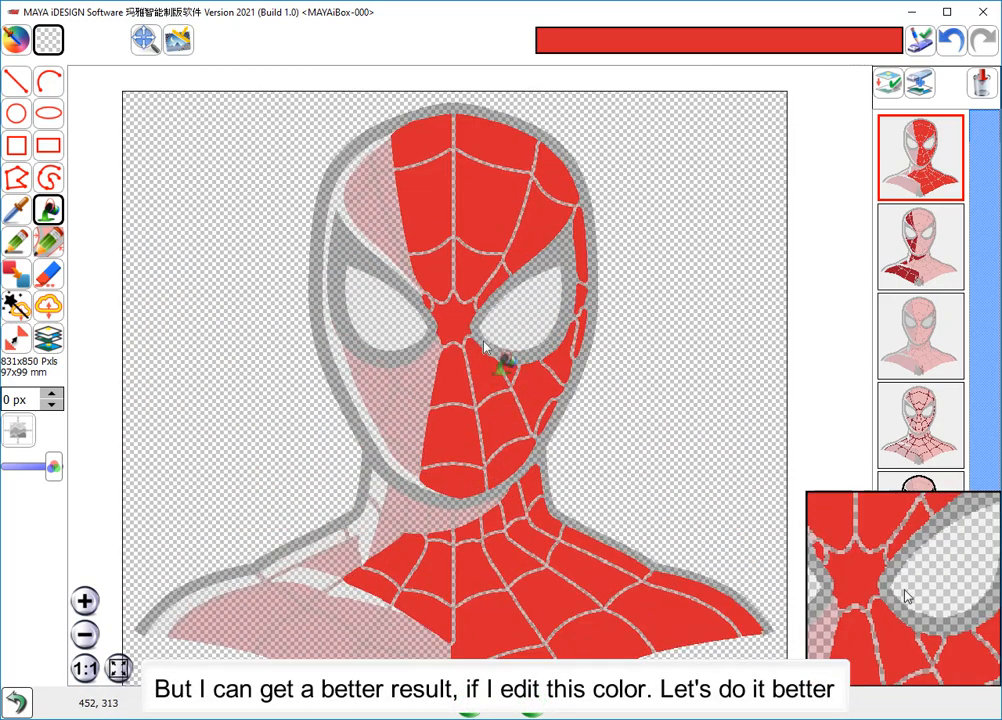
{"action": "scroll", "coordinate": [484, 348], "scroll_direction": "up", "scroll_amount": 2}
{"action": "middle_click_drag", "start_coordinate": [463, 293], "coordinate": [450, 410]}
{"action": "left_click", "coordinate": [17, 242]}
{"action": "left_click_drag", "start_coordinate": [286, 42], "coordinate": [312, 42]}
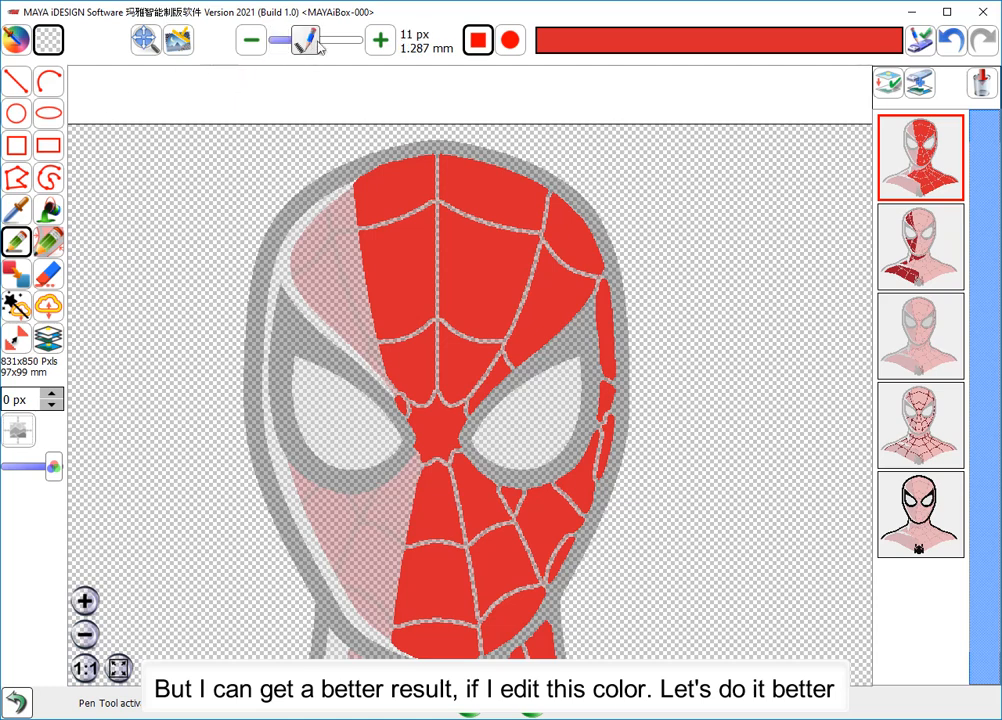
{"action": "left_click", "coordinate": [536, 52]}
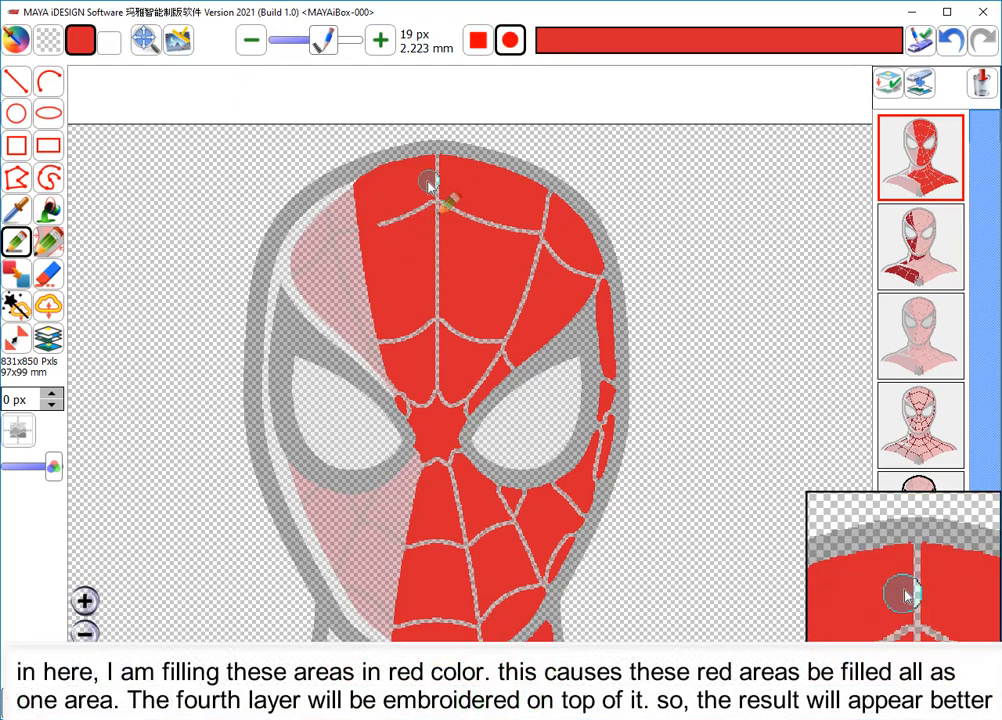
{"action": "mouse_move", "coordinate": [437, 167]}
{"action": "left_mouse_down"}
{"action": "mouse_move", "coordinate": [530, 195]}
{"action": "mouse_move", "coordinate": [575, 255]}
{"action": "mouse_move", "coordinate": [584, 362]}
{"action": "left_mouse_up"}
- Reduce the pen to 15 px and paint red over the gaps along the right cheek, the nose bridge and beside the left eye
{"action": "left_click", "coordinate": [251, 40]}
{"action": "scroll", "coordinate": [630, 391], "scroll_direction": "up", "scroll_amount": 1}
{"action": "left_click_drag", "start_coordinate": [649, 374], "coordinate": [651, 446]}
{"action": "middle_click_drag", "start_coordinate": [649, 510], "coordinate": [613, 332]}
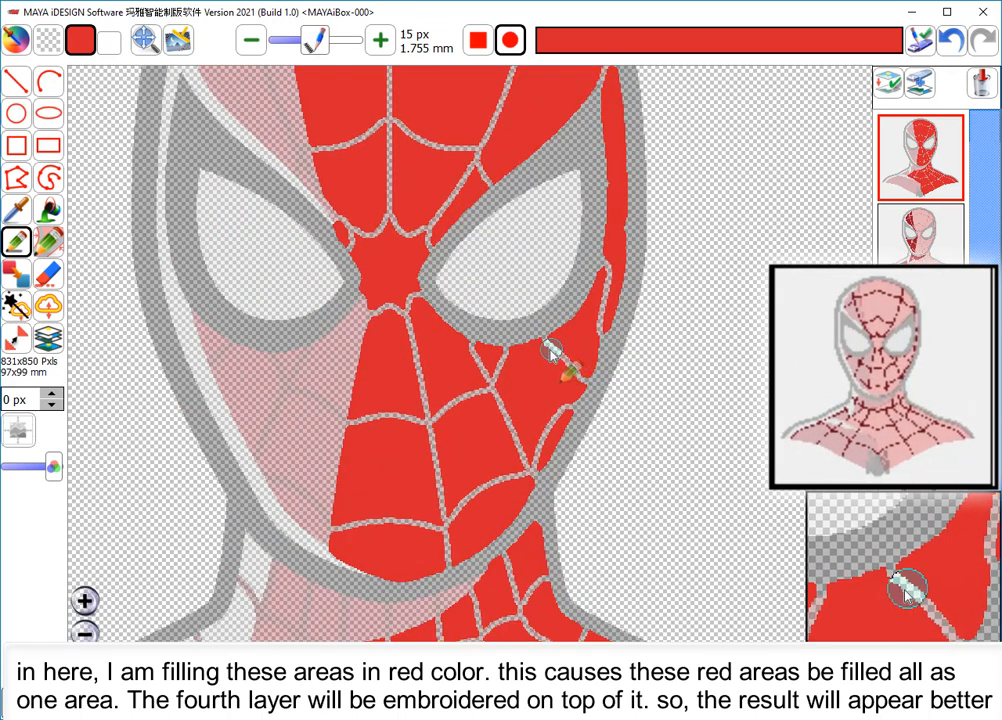
{"action": "mouse_move", "coordinate": [508, 351]}
{"action": "left_mouse_down"}
{"action": "mouse_move", "coordinate": [470, 350]}
{"action": "mouse_move", "coordinate": [495, 361]}
{"action": "mouse_move", "coordinate": [566, 360]}
{"action": "mouse_move", "coordinate": [564, 394]}
{"action": "left_mouse_up"}
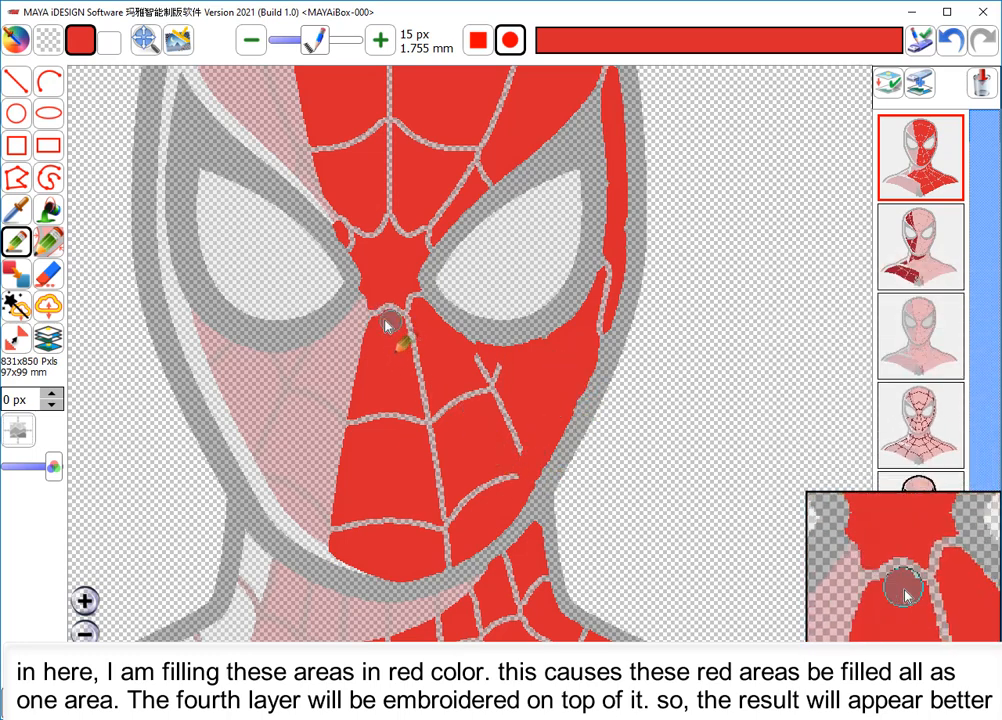
{"action": "left_click_drag", "start_coordinate": [378, 319], "coordinate": [411, 302]}
{"action": "left_click_drag", "start_coordinate": [350, 242], "coordinate": [341, 222]}
- Fill the remaining web lines on the forehead with red
{"action": "middle_click_drag", "start_coordinate": [396, 241], "coordinate": [474, 401]}
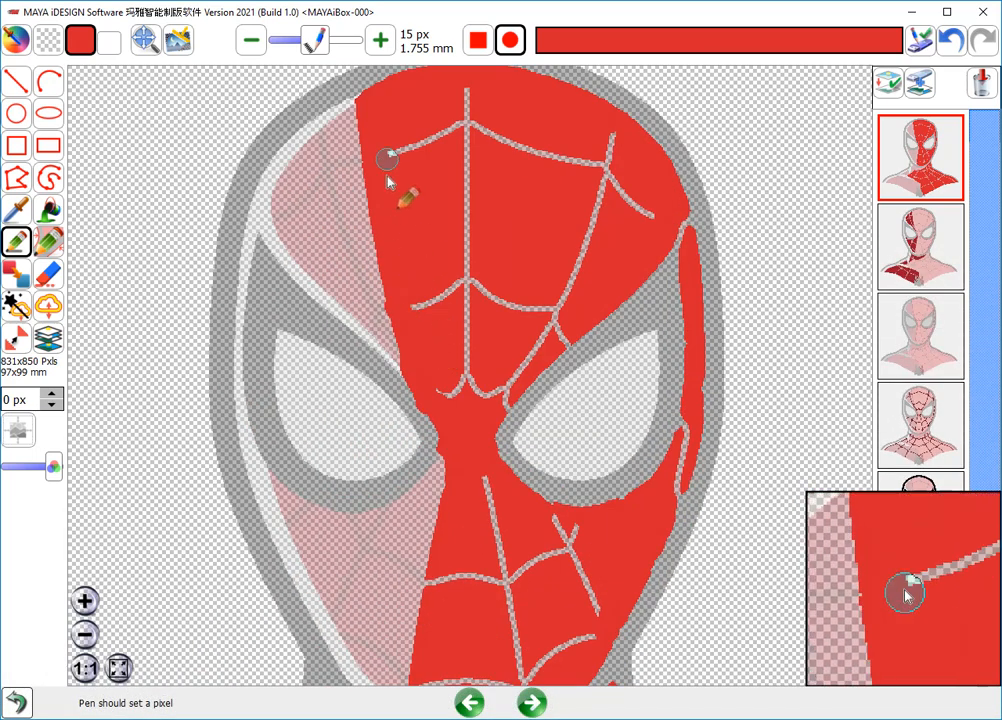
{"action": "left_click", "coordinate": [48, 210]}
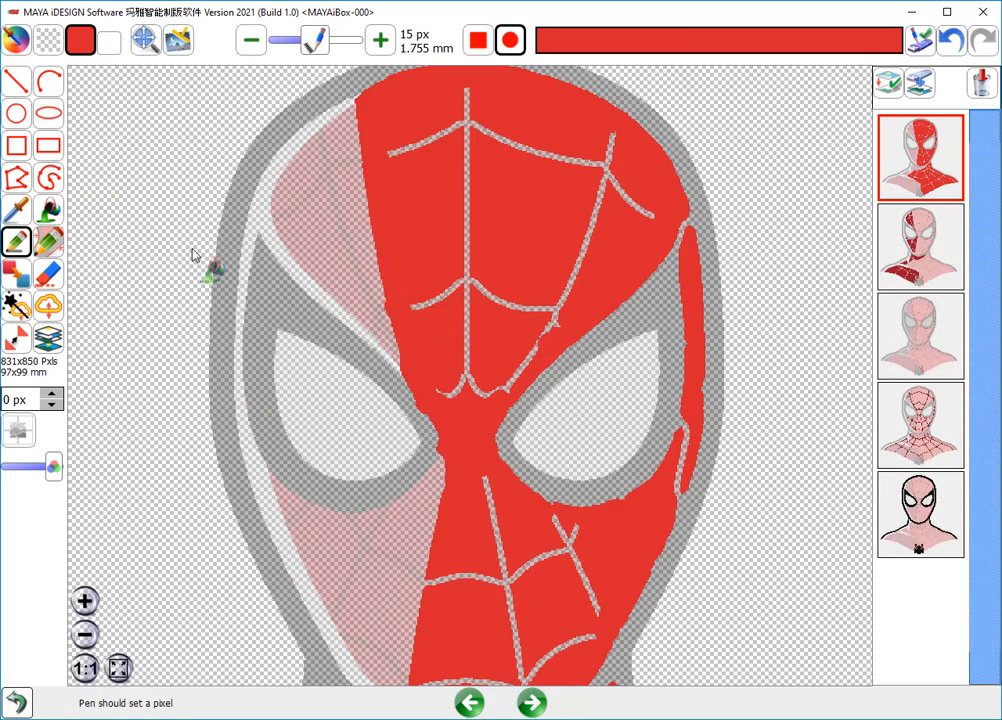
{"action": "left_click", "coordinate": [470, 287]}
- Paint the remaining web-line gaps in the lower face red with the 15 px pen
{"action": "middle_click_drag", "start_coordinate": [530, 535], "coordinate": [489, 383]}
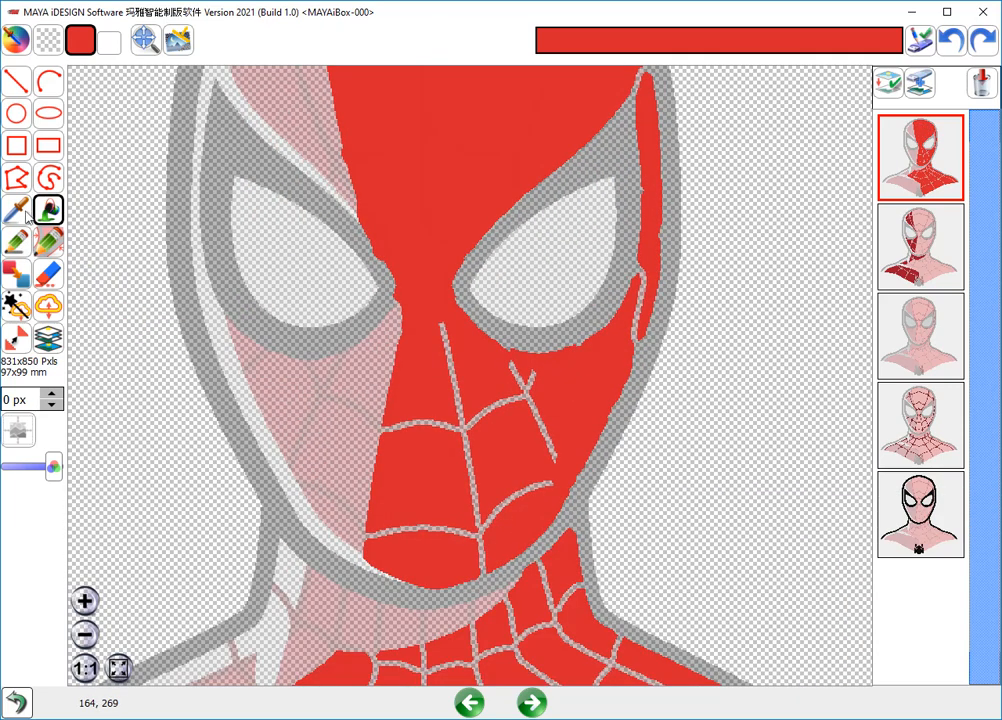
{"action": "left_click", "coordinate": [16, 241]}
{"action": "mouse_move", "coordinate": [391, 425]}
{"action": "left_mouse_down"}
{"action": "mouse_move", "coordinate": [409, 418]}
{"action": "mouse_move", "coordinate": [498, 458]}
{"action": "left_mouse_up"}
{"action": "middle_click_drag", "start_coordinate": [497, 457], "coordinate": [472, 210]}
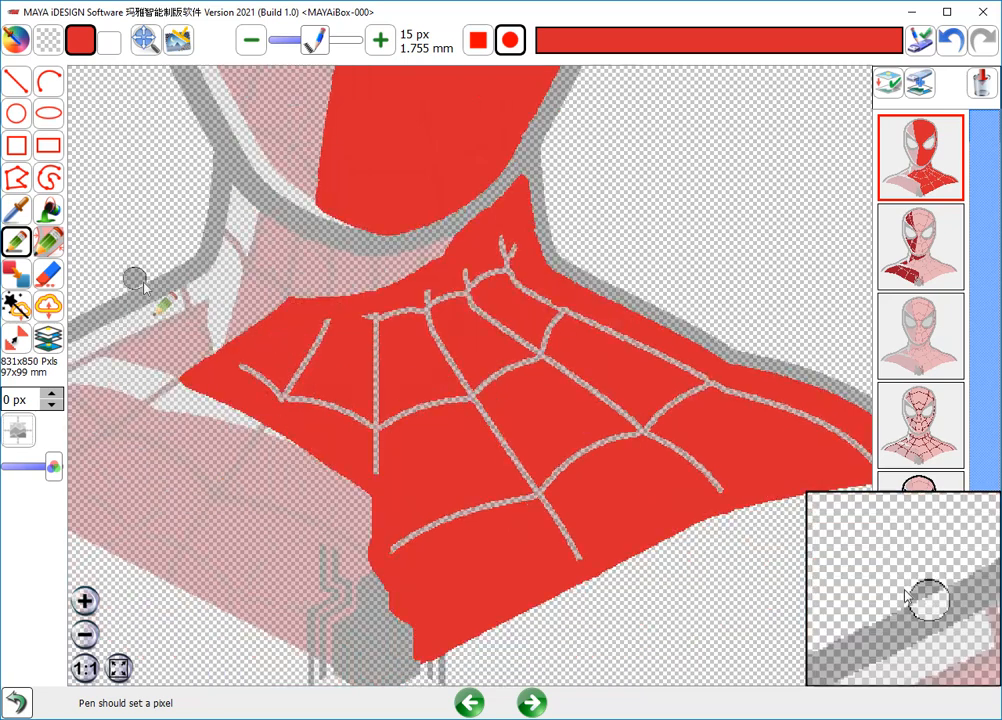
- Fill the remaining web lines across the neck, shoulder and chest with red
{"action": "left_click", "coordinate": [48, 209]}
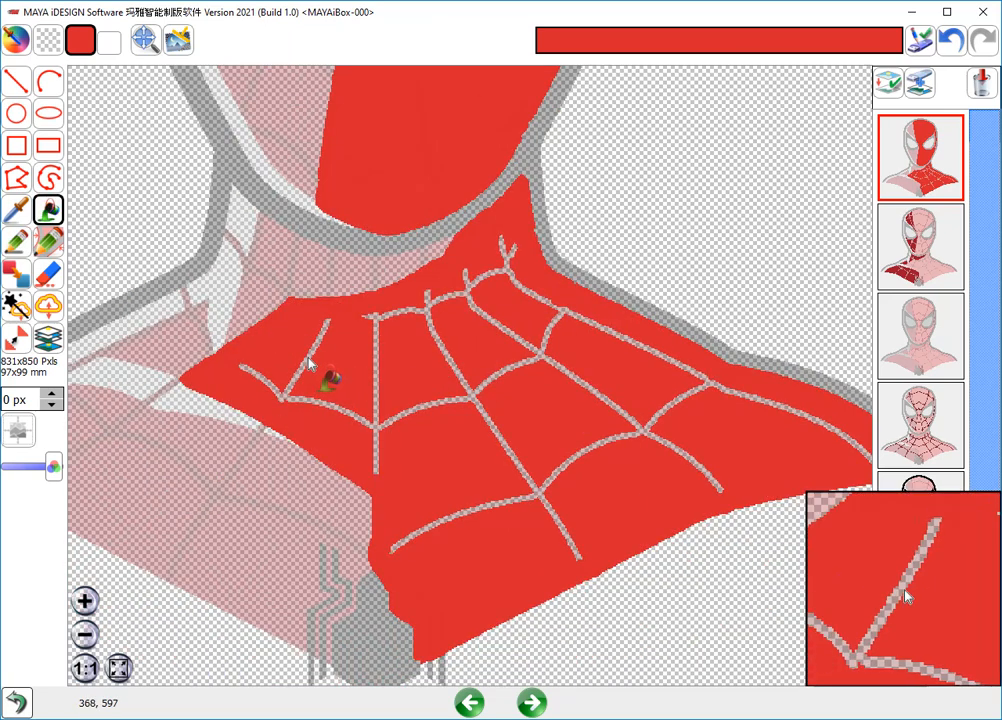
{"action": "left_click", "coordinate": [311, 362]}
{"action": "scroll", "coordinate": [487, 560], "scroll_direction": "down", "scroll_amount": 5}
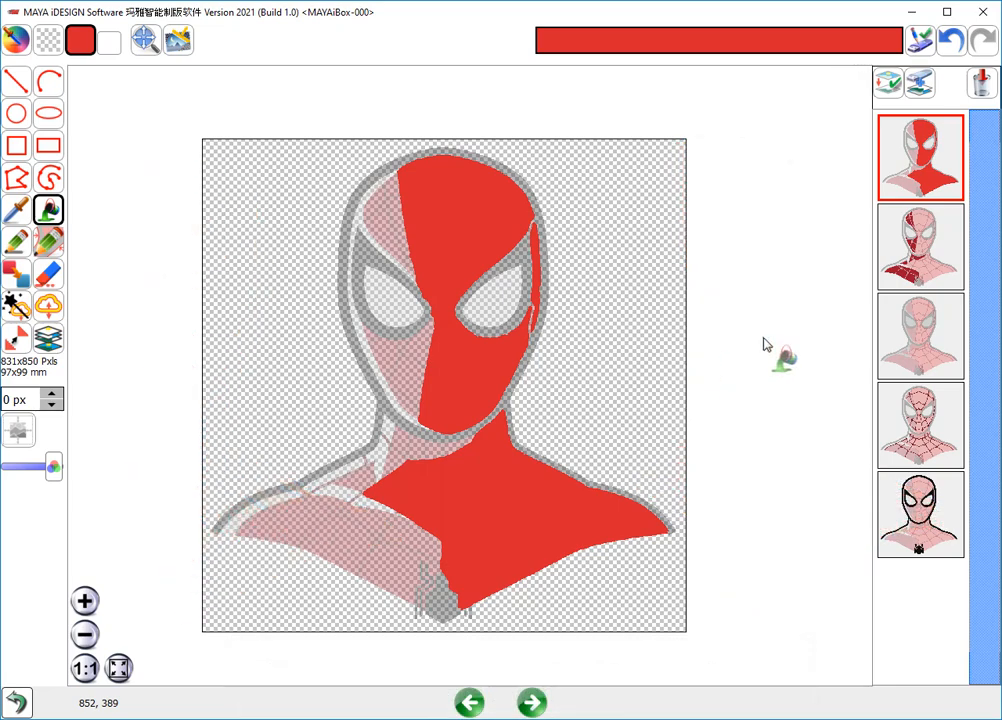
- On the dark red layer, paint over the forehead's web-line gaps with a 15 px round pen and beside the eye corner with 5 px
{"action": "left_click", "coordinate": [903, 245]}
{"action": "scroll", "coordinate": [414, 268], "scroll_direction": "up", "scroll_amount": 3}
{"action": "scroll", "coordinate": [239, 335], "scroll_direction": "down", "scroll_amount": 1}
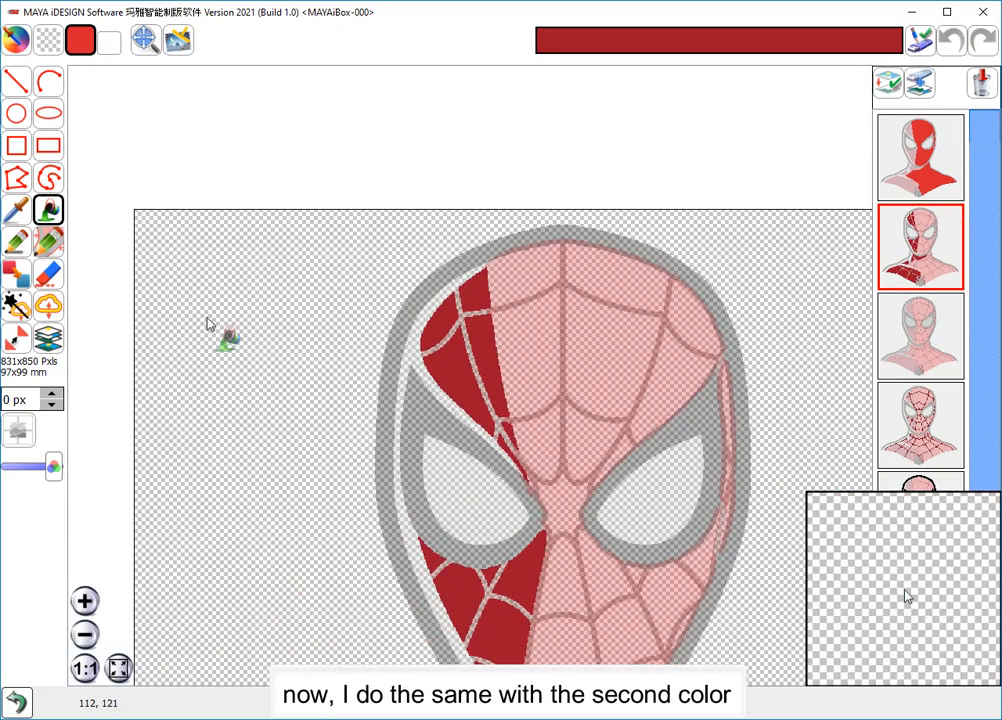
{"action": "left_click", "coordinate": [16, 242]}
{"action": "left_click", "coordinate": [662, 44]}
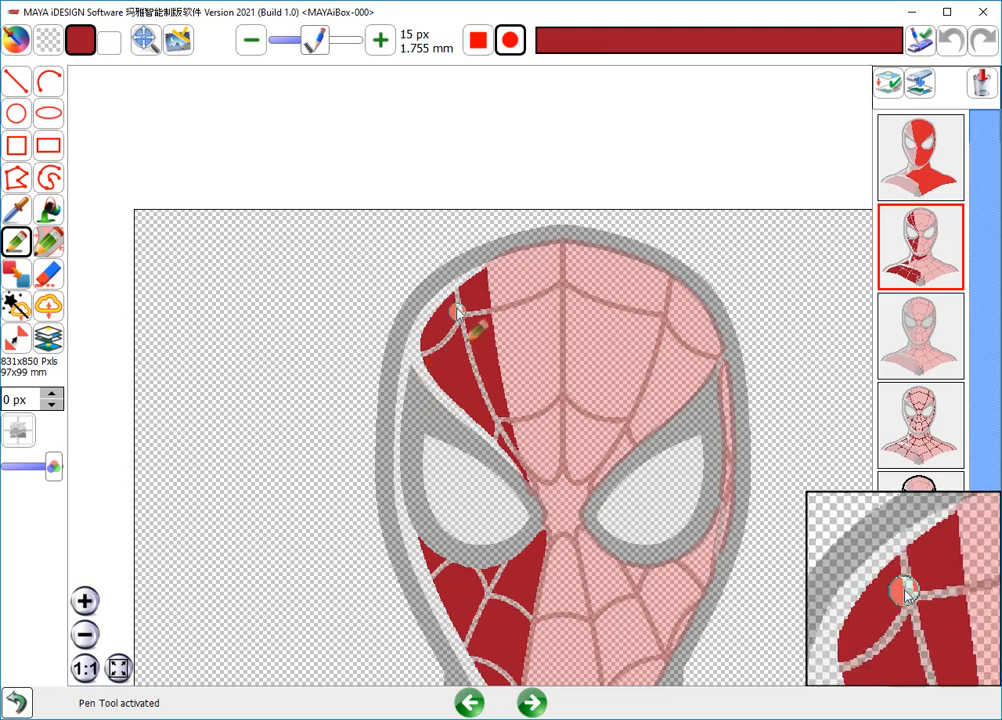
{"action": "scroll", "coordinate": [447, 347], "scroll_direction": "up", "scroll_amount": 2}
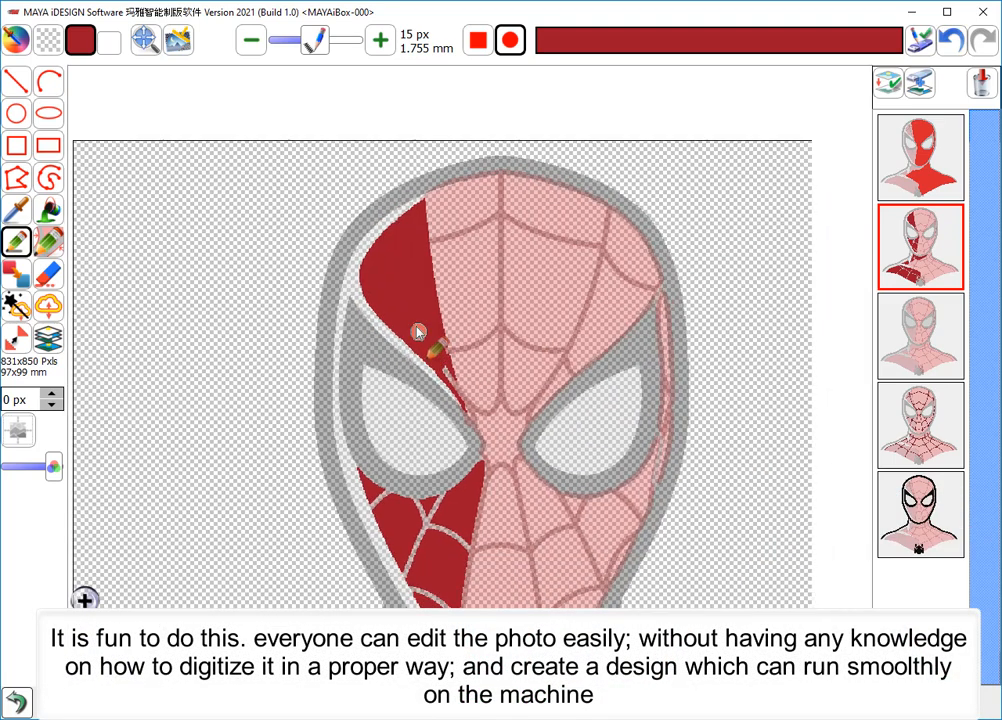
{"action": "scroll", "coordinate": [430, 362], "scroll_direction": "up", "scroll_amount": 1}
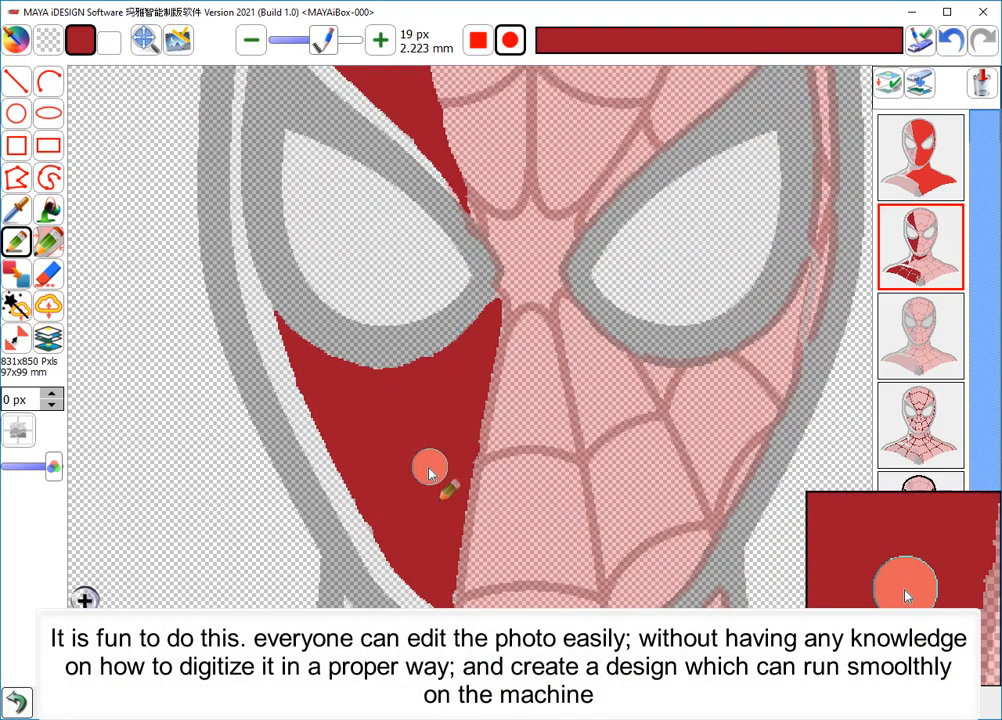
- Paint the web-line gaps on the shaded cheek and under the chin dark red, using pen sizes of 19 px and 3 px
{"action": "scroll", "coordinate": [432, 473], "scroll_direction": "down", "scroll_amount": 3}
{"action": "middle_click_drag", "start_coordinate": [436, 478], "coordinate": [433, 373]}
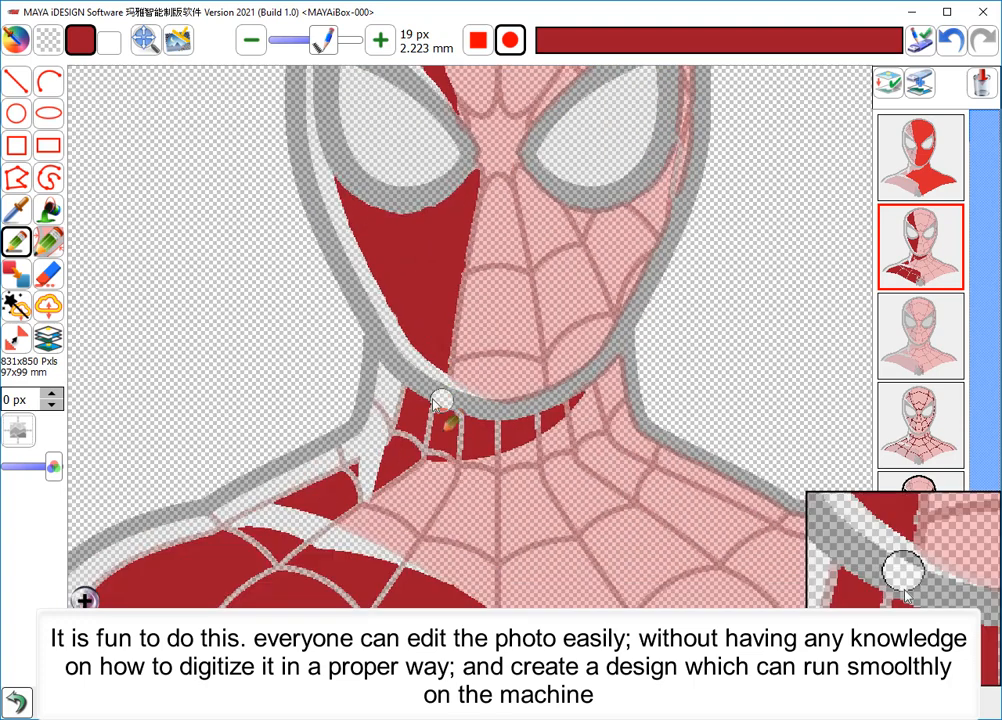
{"action": "scroll", "coordinate": [428, 390], "scroll_direction": "up", "scroll_amount": 2}
{"action": "scroll", "coordinate": [501, 458], "scroll_direction": "down", "scroll_amount": 1}
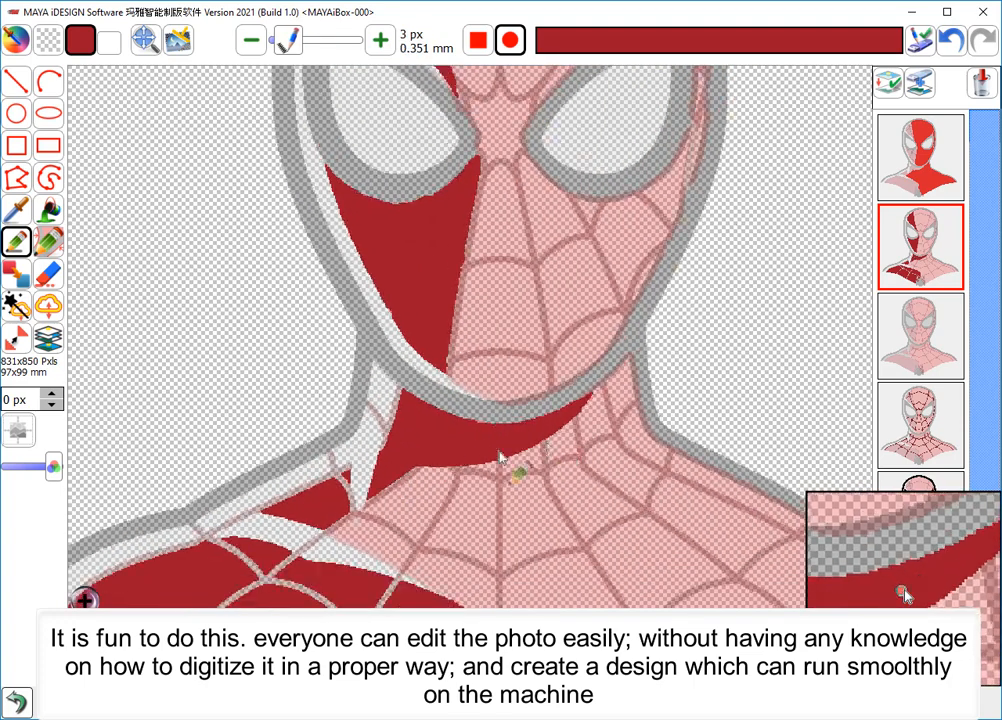
{"action": "middle_click_drag", "start_coordinate": [373, 477], "coordinate": [512, 400]}
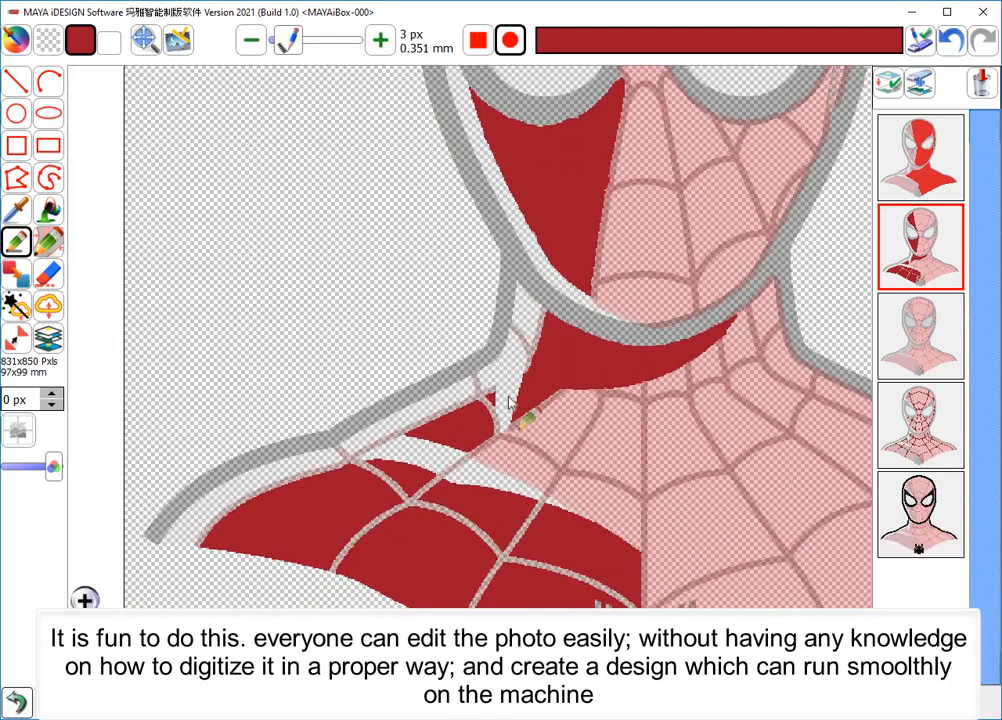
- Paint the shaded shoulder's web lines and the spider emblem's leg gaps dark red with 13 px and 3 px pens
{"action": "scroll", "coordinate": [491, 412], "scroll_direction": "up", "scroll_amount": 2}
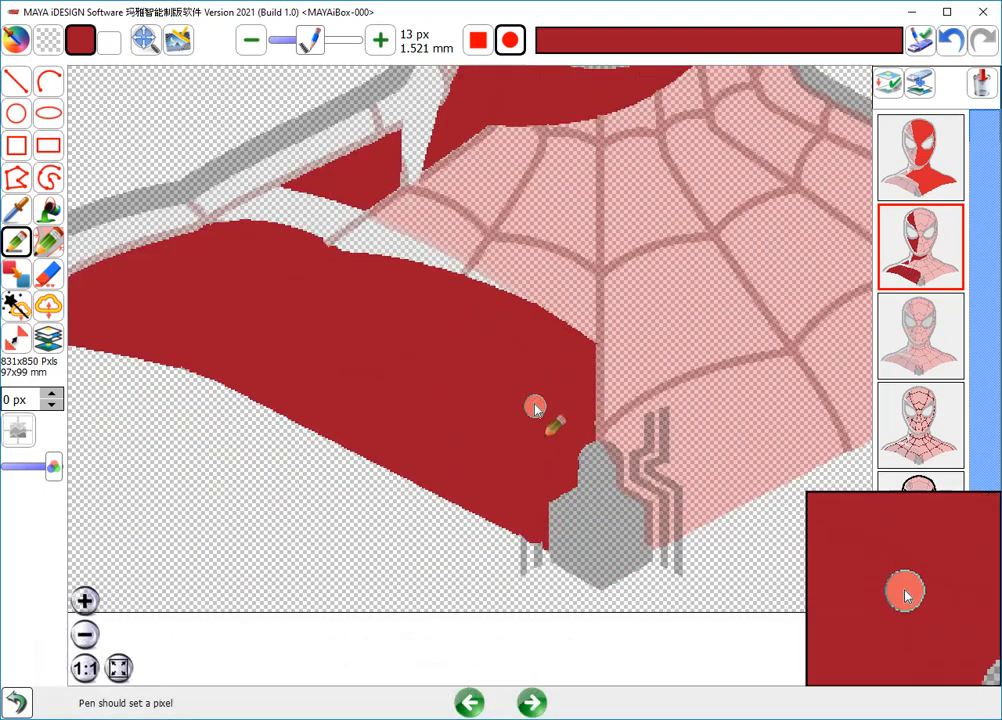
{"action": "scroll", "coordinate": [515, 500], "scroll_direction": "up", "scroll_amount": 2}
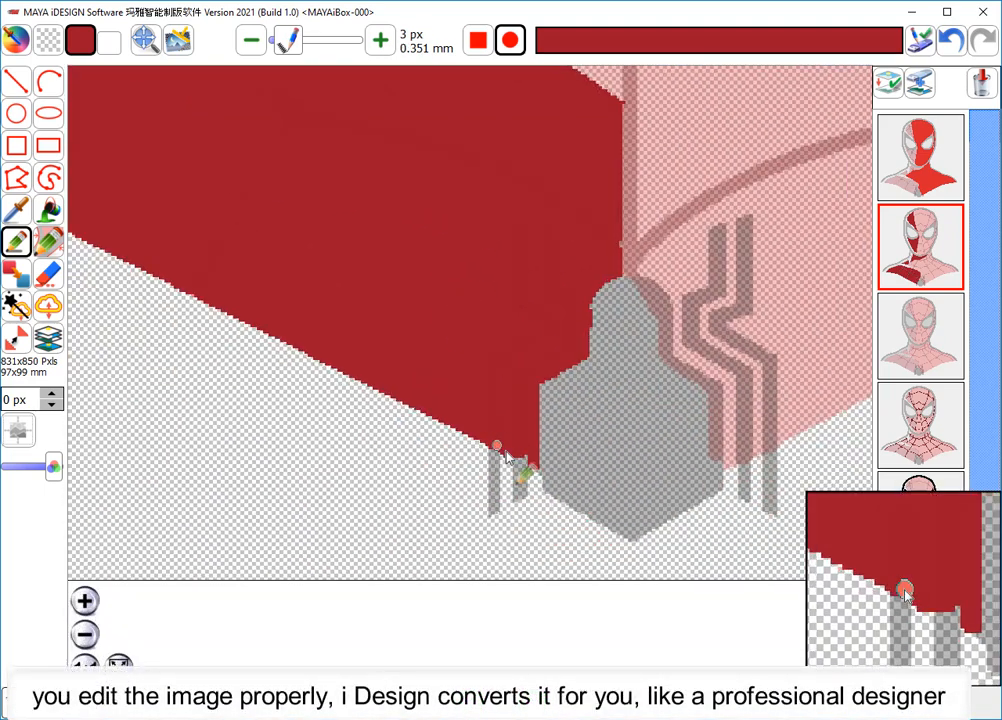
{"action": "scroll", "coordinate": [482, 366], "scroll_direction": "down", "scroll_amount": 2}
{"action": "scroll", "coordinate": [482, 366], "scroll_direction": "down", "scroll_amount": 4}
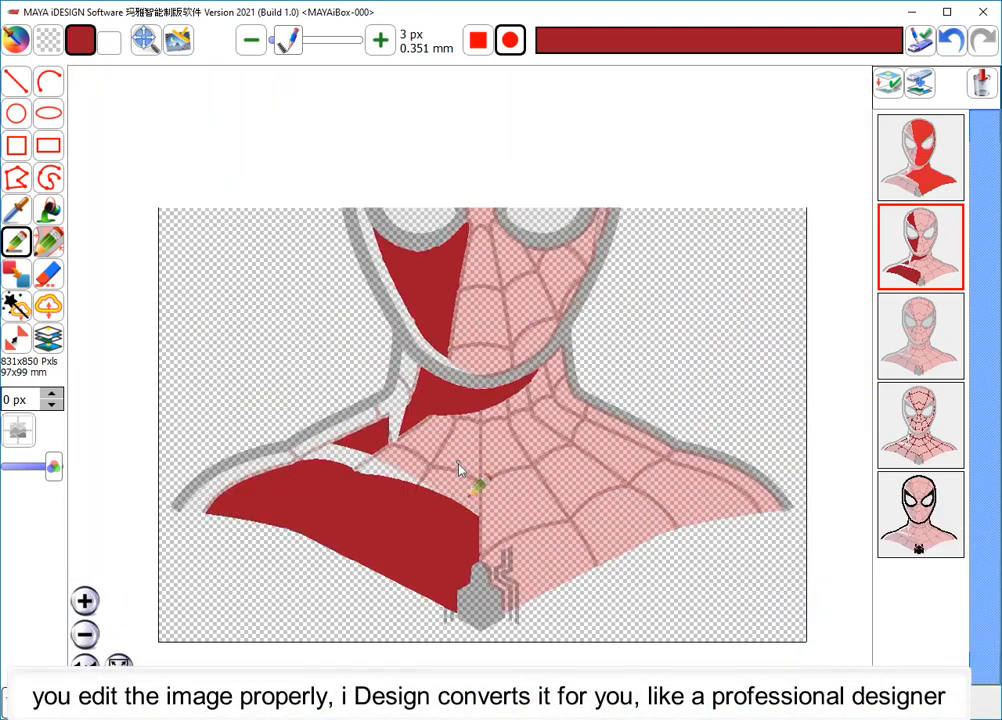
- Select the bright red layer and extend its areas so they overlap the neighboring colors
{"action": "mouse_move", "coordinate": [458, 463]}
{"action": "middle_mouse_down"}
{"action": "mouse_move", "coordinate": [463, 440]}
{"action": "mouse_move", "coordinate": [458, 465]}
{"action": "middle_mouse_up"}
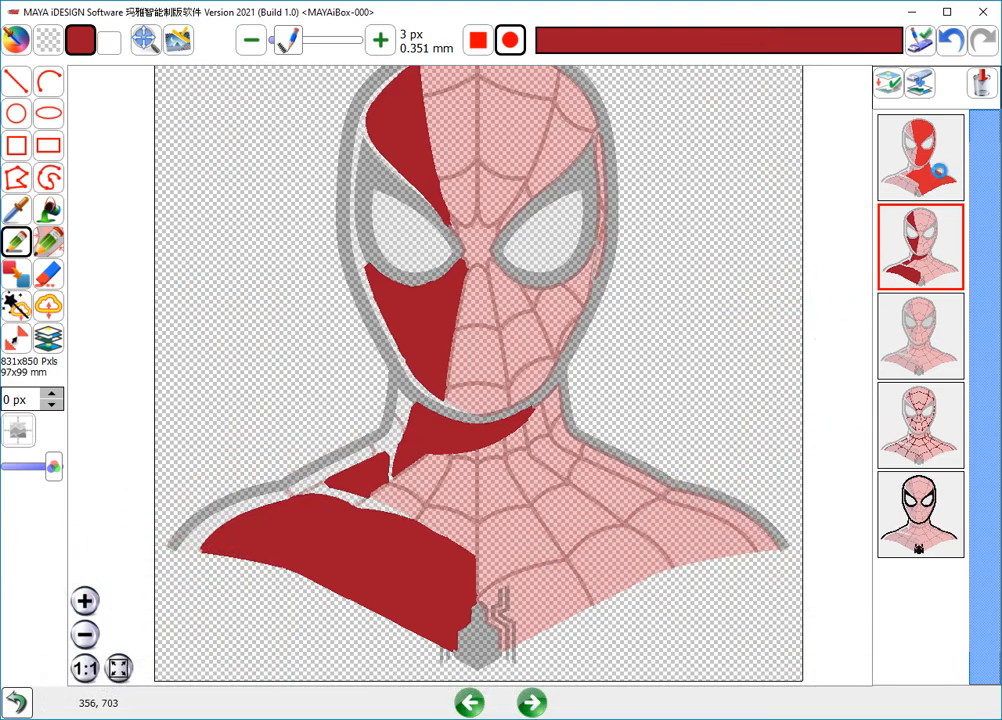
{"action": "left_click", "coordinate": [893, 192]}
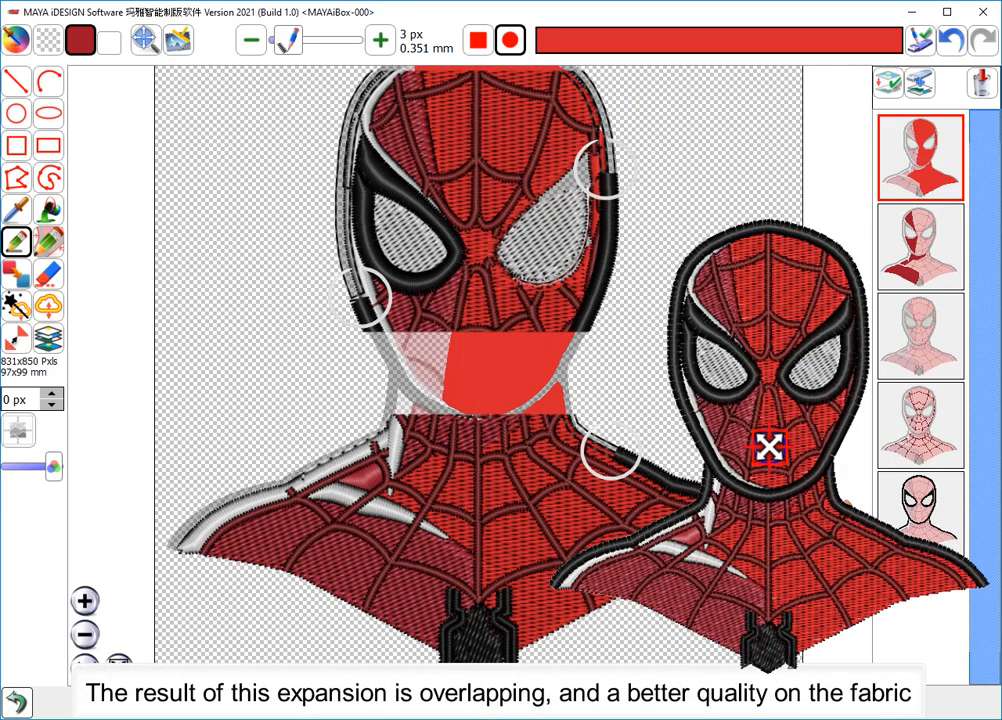
- On the light gray layer, connect the highlights along the neck, shoulder and chest by painting the web-line gaps with an 11 px gray pen
{"action": "left_click", "coordinate": [880, 362]}
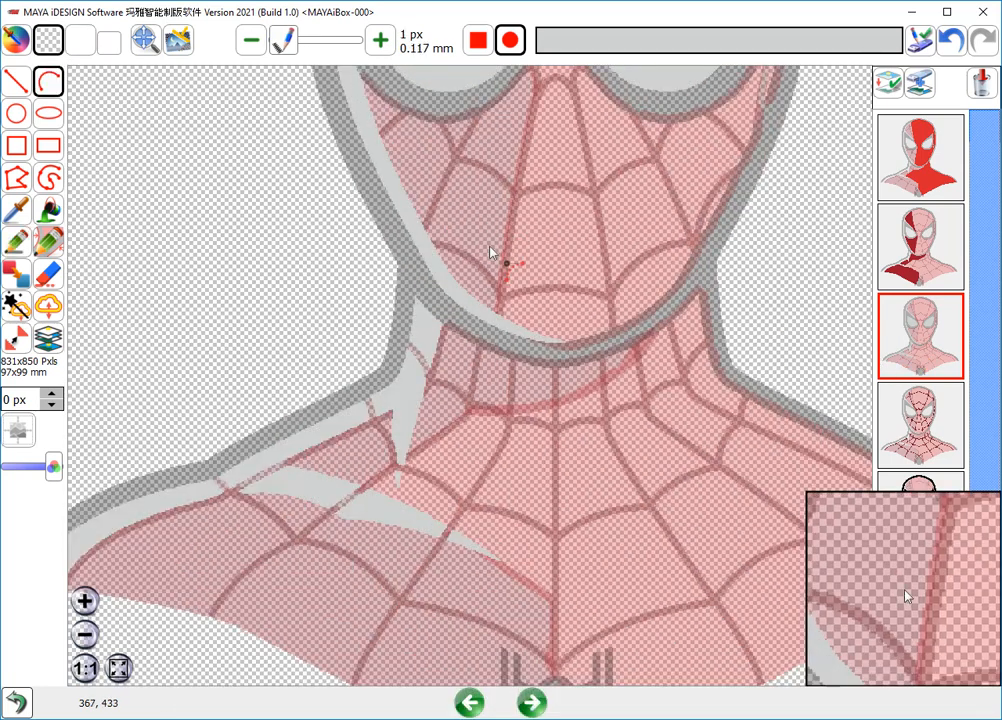
{"action": "middle_click_drag", "start_coordinate": [462, 405], "coordinate": [524, 341]}
{"action": "scroll", "coordinate": [370, 400], "scroll_direction": "up", "scroll_amount": 1}
{"action": "left_click", "coordinate": [16, 240]}
{"action": "left_click", "coordinate": [300, 47]}
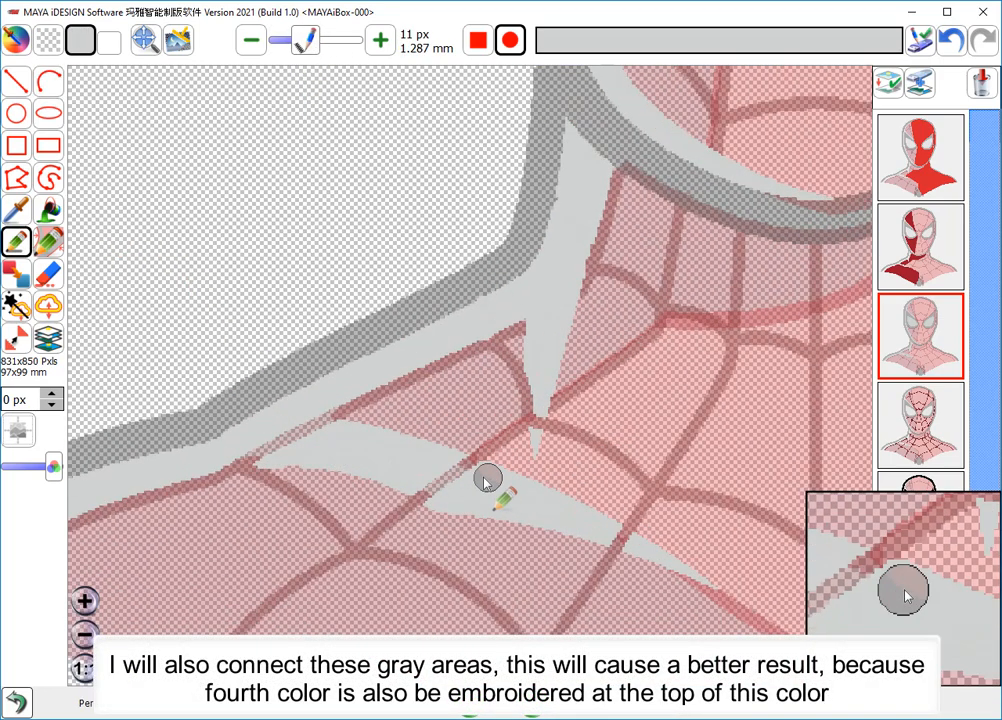
{"action": "left_click_drag", "start_coordinate": [488, 477], "coordinate": [456, 474]}
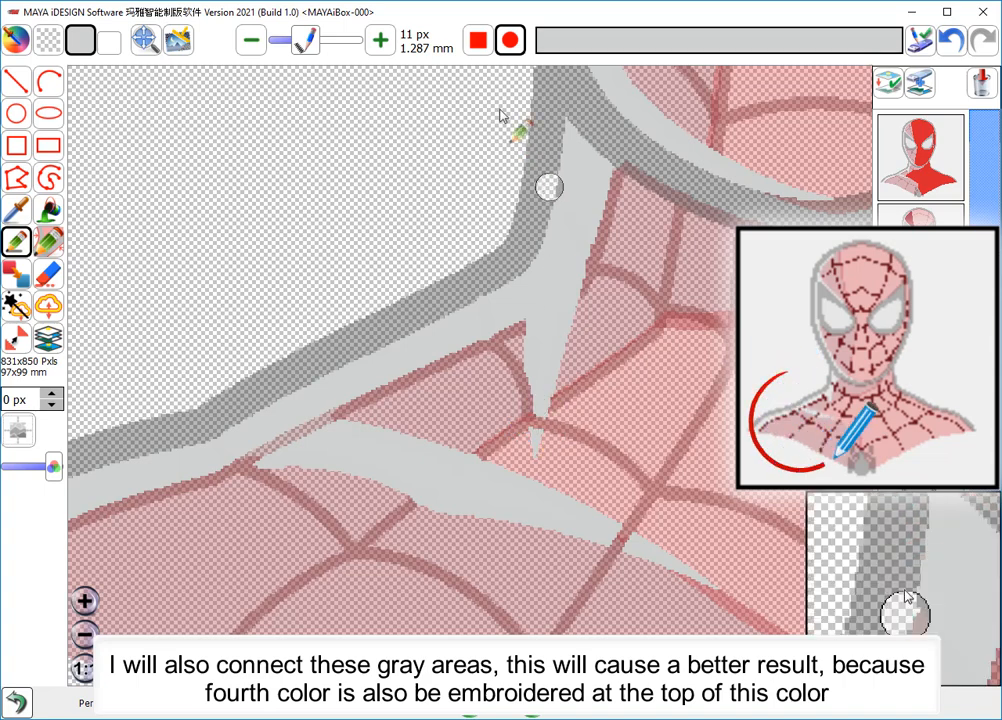
{"action": "left_click", "coordinate": [284, 48]}
{"action": "mouse_move", "coordinate": [533, 430]}
{"action": "left_mouse_down"}
{"action": "mouse_move", "coordinate": [534, 396]}
{"action": "mouse_move", "coordinate": [534, 412]}
{"action": "left_mouse_up"}
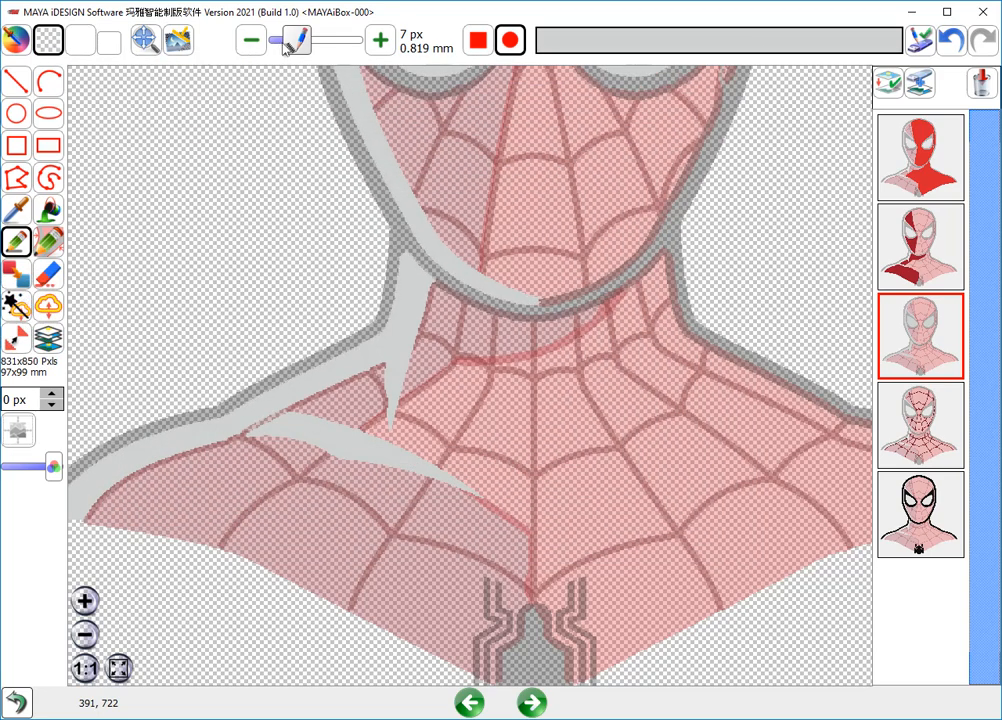
- Draw a 1 px transparent arc separating the gray shoulder highlight from the pointed neck highlight
{"action": "left_click", "coordinate": [48, 82]}
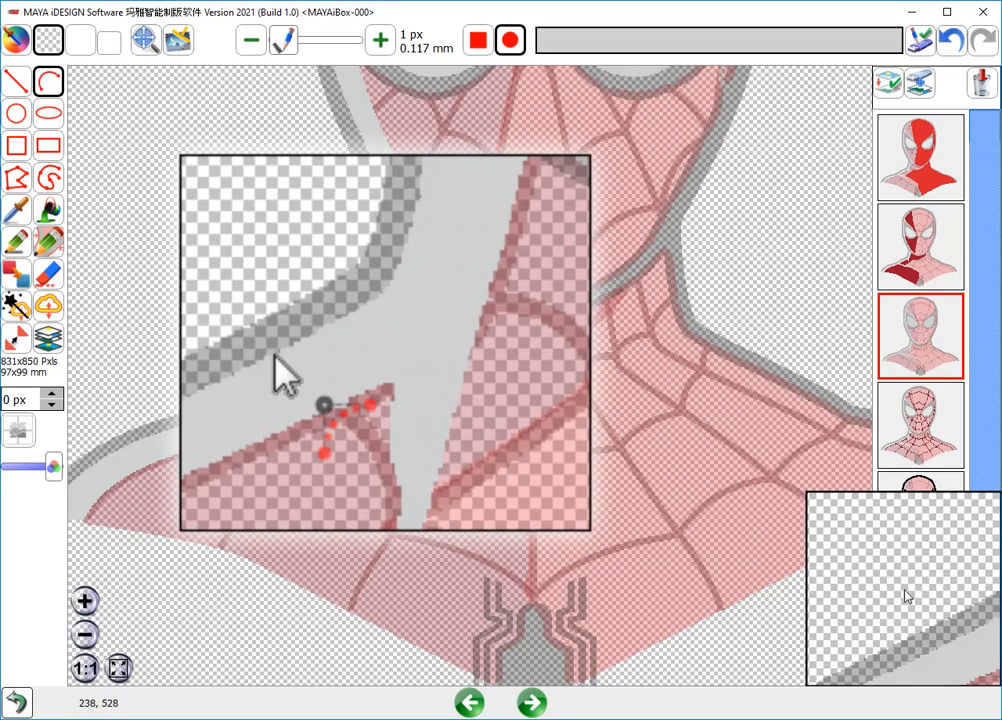
{"action": "left_click", "coordinate": [385, 364]}
{"action": "left_click", "coordinate": [396, 253]}
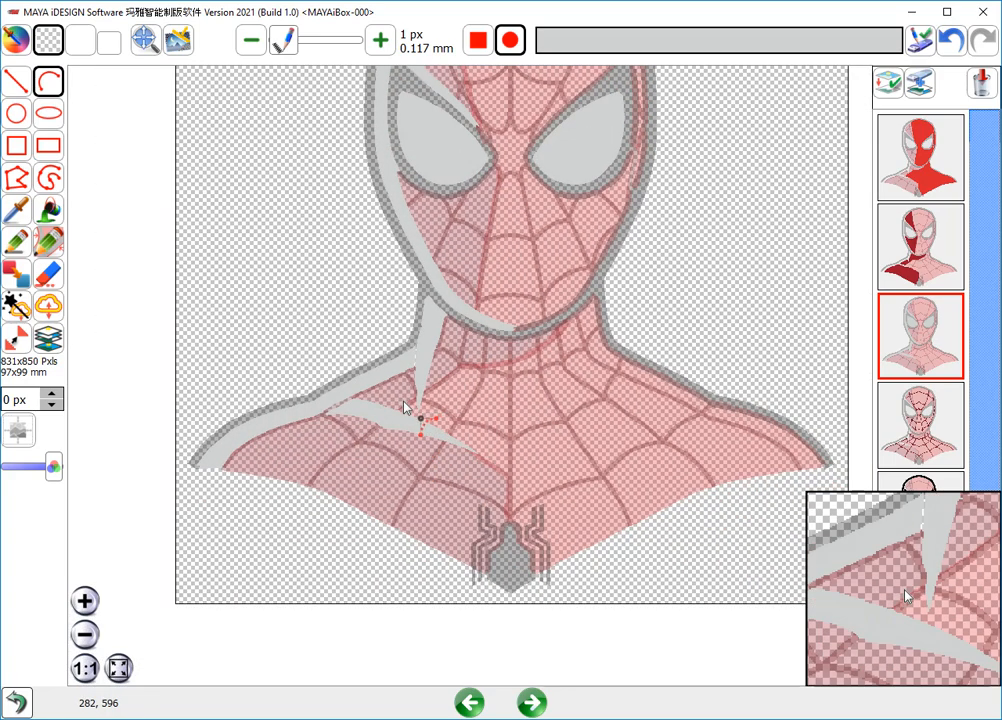
{"action": "scroll", "coordinate": [470, 358], "scroll_direction": "down", "scroll_amount": 1}
{"action": "middle_click_drag", "start_coordinate": [473, 357], "coordinate": [458, 421]}
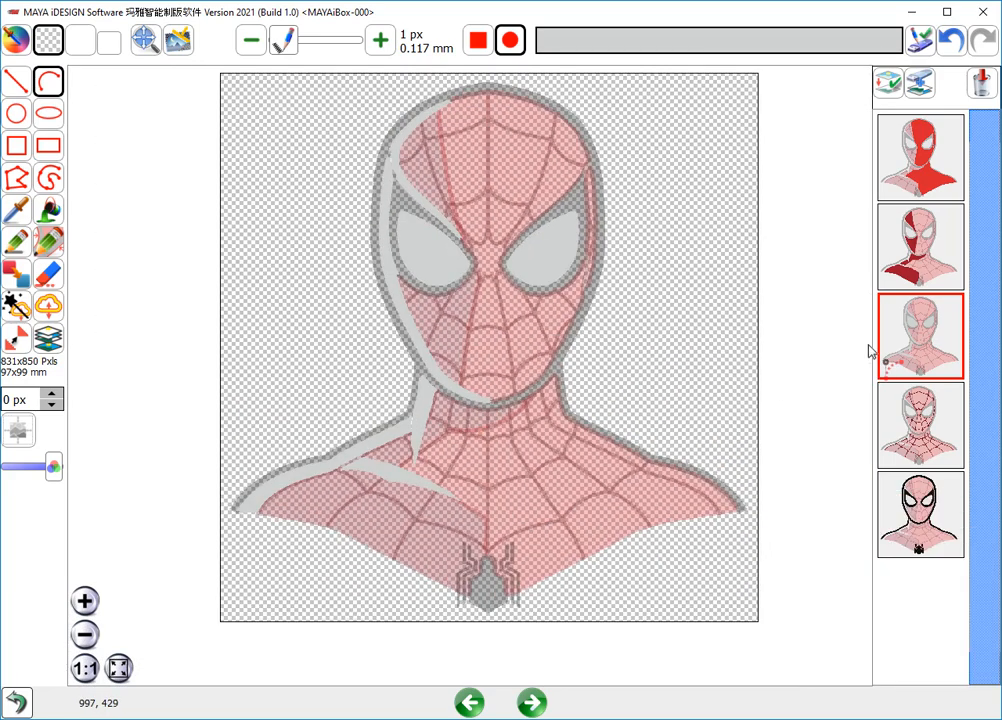
- On the maroon web layer, separate the short web stubs beside the nose bridge with 1 px transparent arcs and check the remaining lines
{"action": "left_click", "coordinate": [880, 438]}
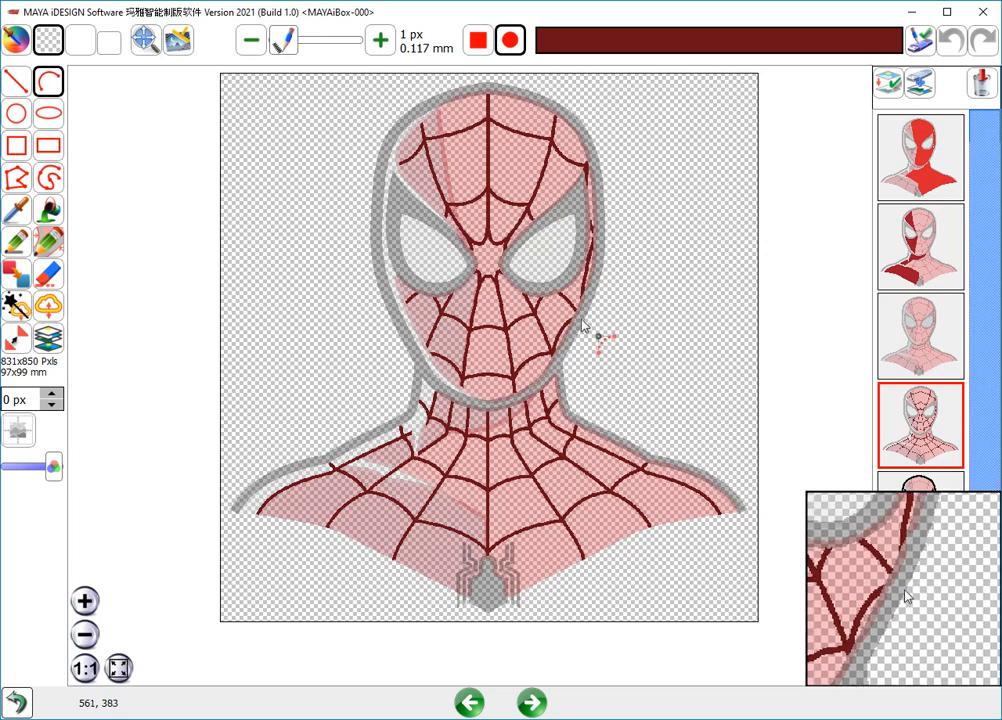
{"action": "scroll", "coordinate": [580, 322], "scroll_direction": "up", "scroll_amount": 2}
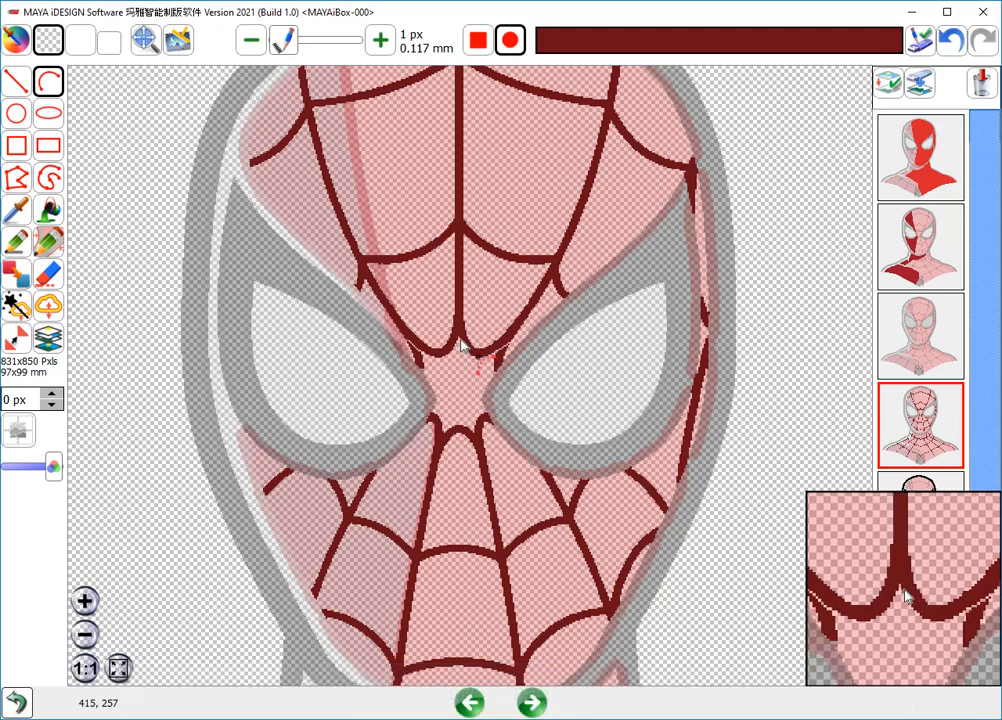
{"action": "scroll", "coordinate": [456, 262], "scroll_direction": "up", "scroll_amount": 1}
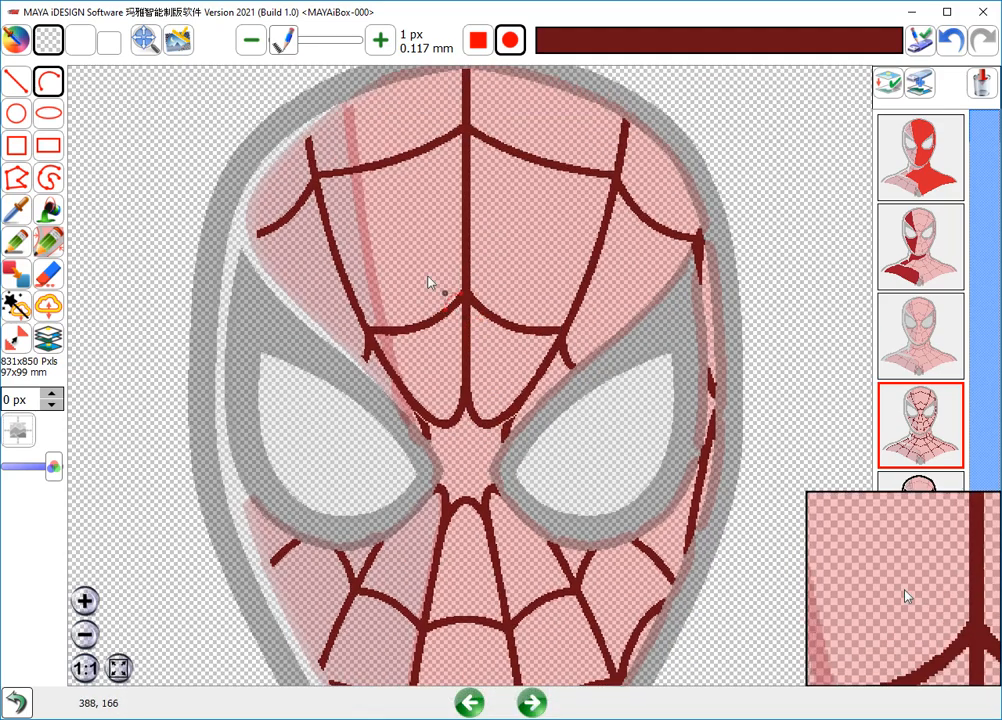
{"action": "scroll", "coordinate": [463, 390], "scroll_direction": "down", "scroll_amount": 10}
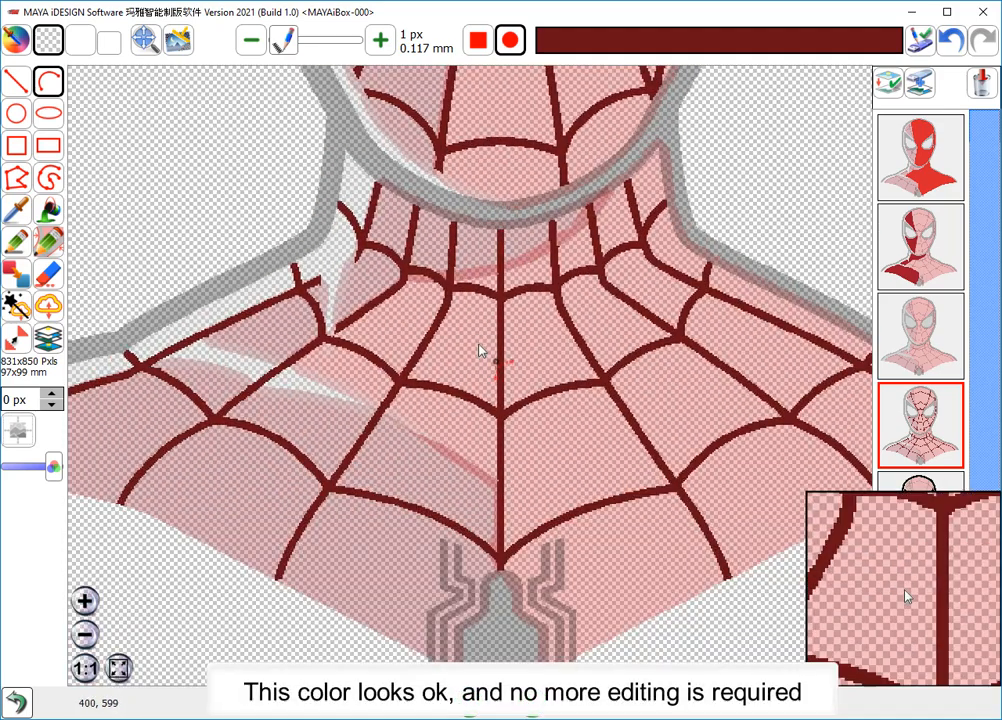
{"action": "scroll", "coordinate": [486, 354], "scroll_direction": "down", "scroll_amount": 1}
- On the black outline layer, separate both neck outlines from the jaw outline with 1 px transparent arcs
{"action": "left_click", "coordinate": [932, 513]}
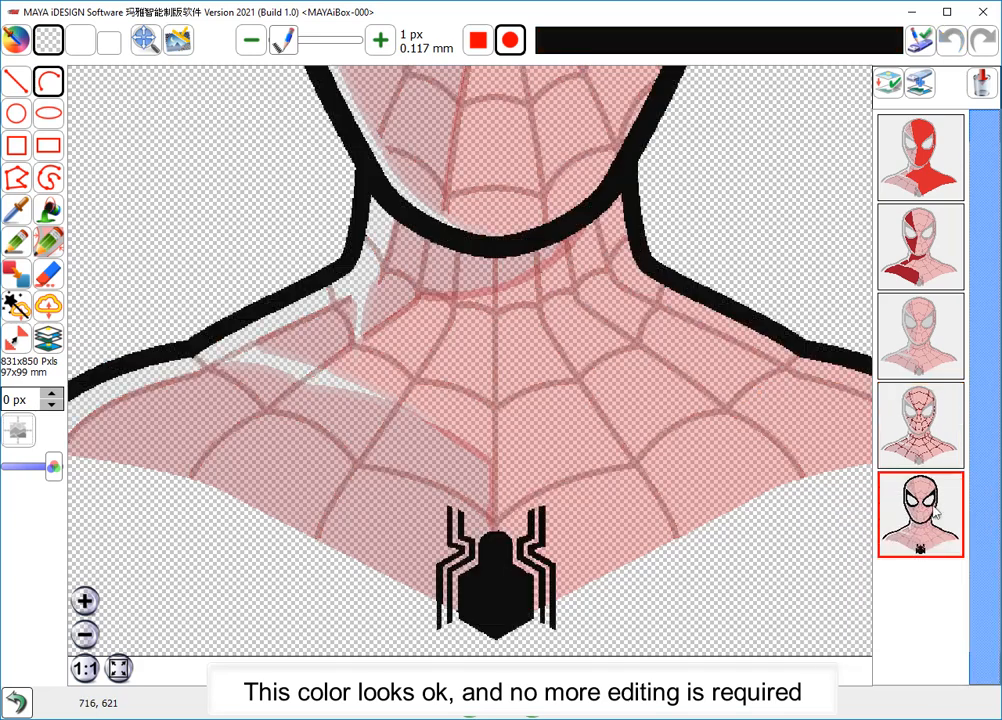
{"action": "scroll", "coordinate": [640, 455], "scroll_direction": "down", "scroll_amount": 1}
{"action": "middle_click_drag", "start_coordinate": [526, 333], "coordinate": [510, 446]}
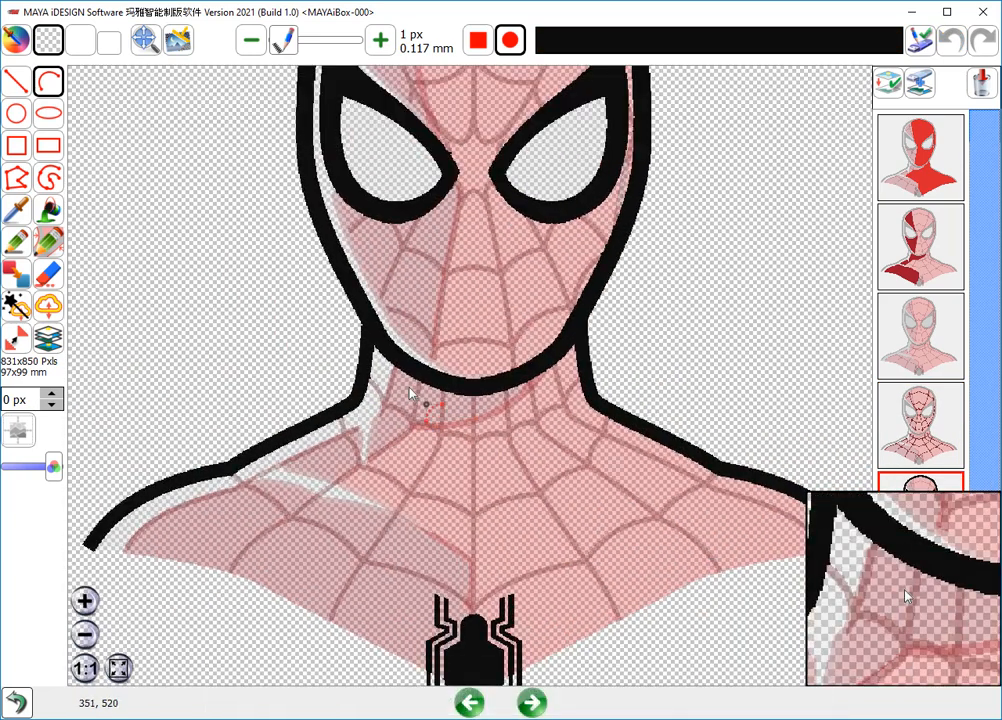
{"action": "scroll", "coordinate": [370, 358], "scroll_direction": "up", "scroll_amount": 1}
{"action": "left_click_drag", "start_coordinate": [279, 285], "coordinate": [305, 323]}
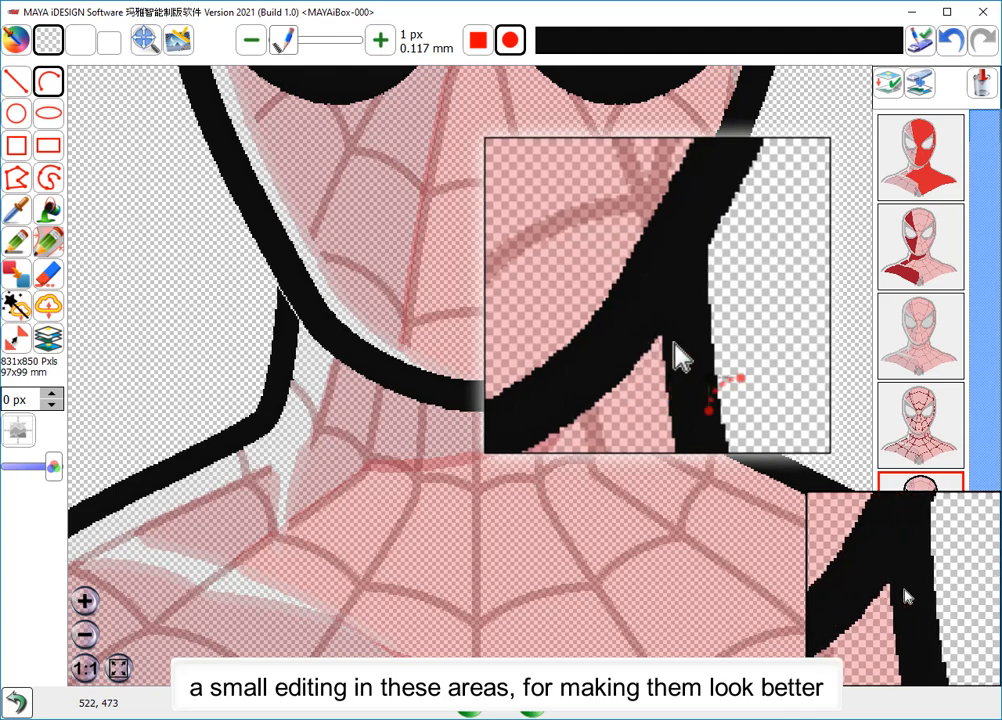
{"action": "left_click_drag", "start_coordinate": [655, 319], "coordinate": [682, 271]}
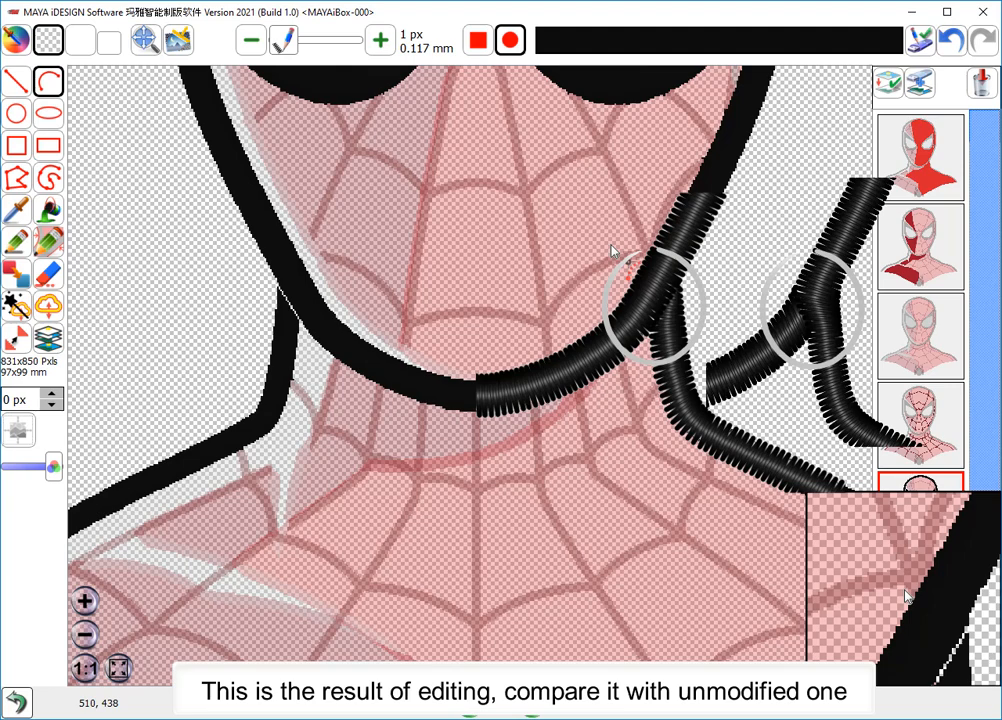
{"action": "middle_click_drag", "start_coordinate": [612, 251], "coordinate": [548, 465]}
{"action": "scroll", "coordinate": [548, 465], "scroll_direction": "down", "scroll_amount": 4}
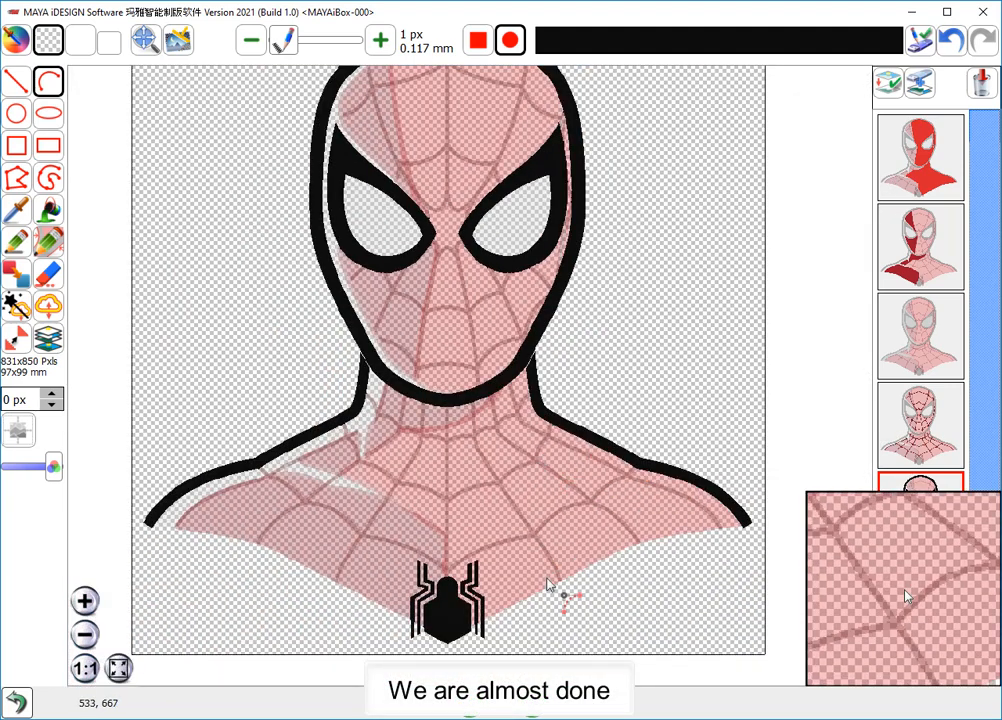
- Keep the satin and tatami edge running underlays at 2.00 mm stitch length and 0.30 mm offset, and generate the embroidery design
{"action": "left_click", "coordinate": [532, 703]}
{"action": "left_click", "coordinate": [532, 703]}
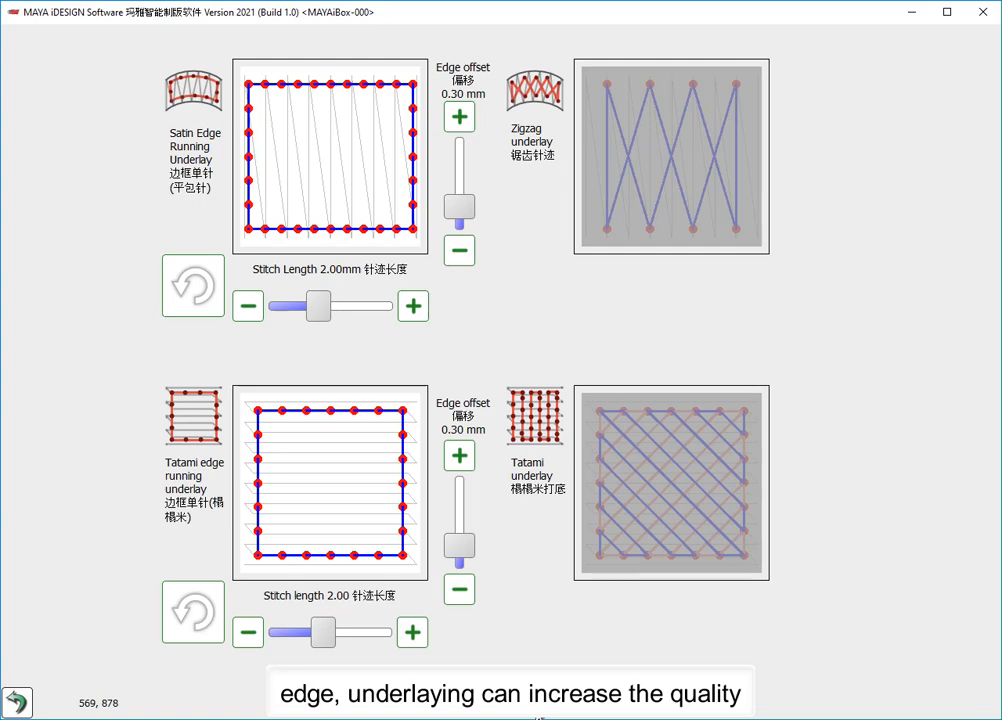
{"action": "left_click", "coordinate": [532, 703]}
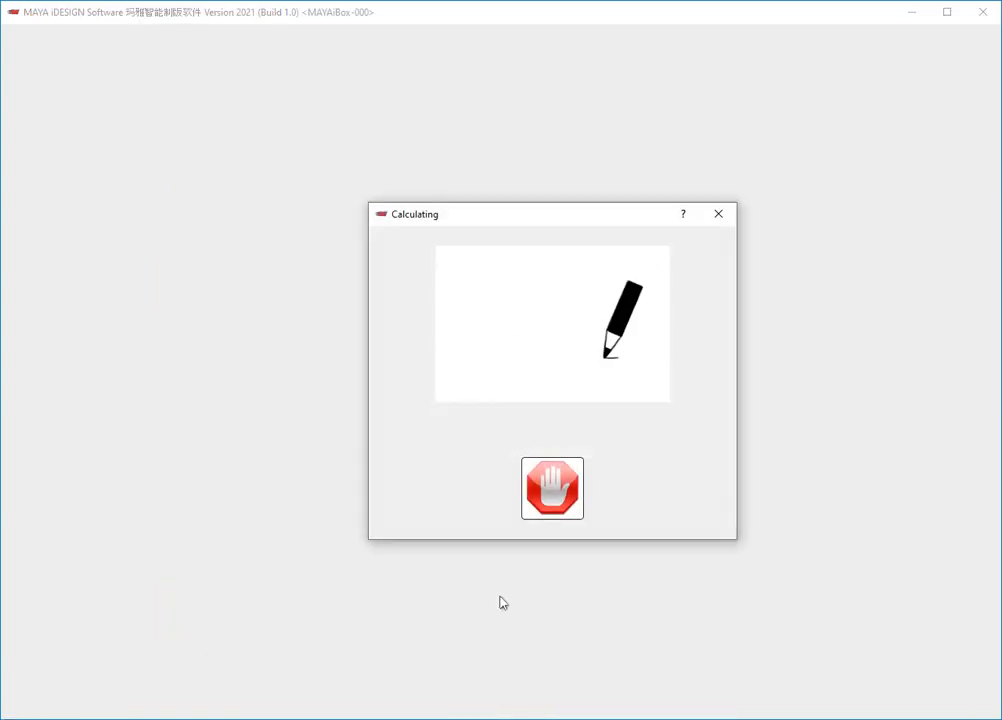
{"action": "scroll", "coordinate": [467, 407], "scroll_direction": "up", "scroll_amount": 5}
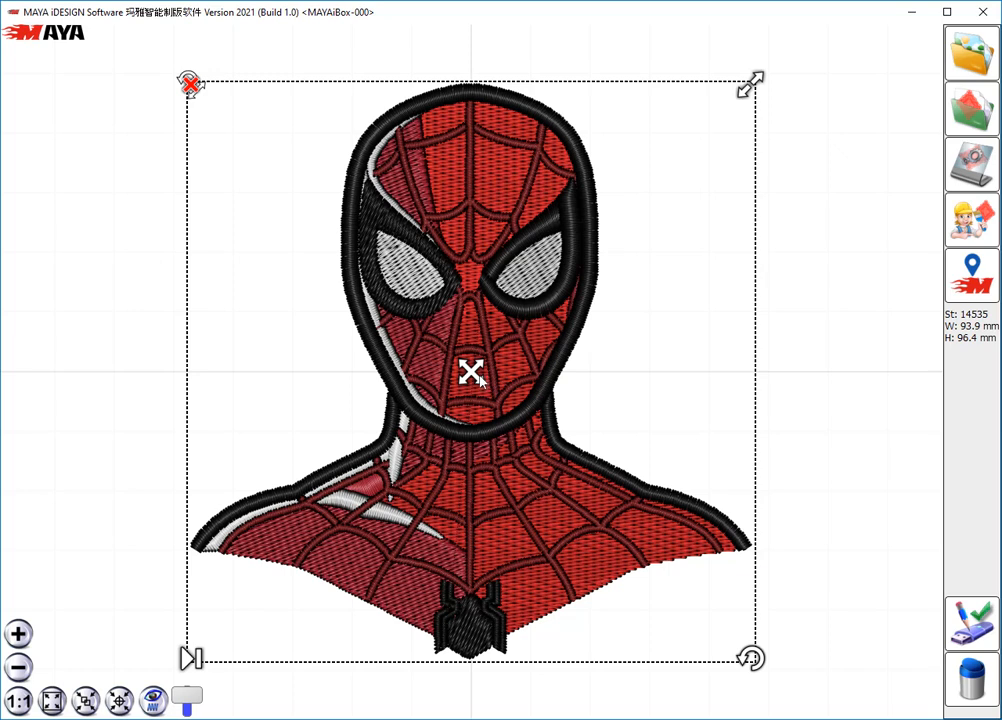
- On the black outline layer, separate the upper brow from the lower rim of both eye outlines with 1 px transparent arcs
{"action": "left_click", "coordinate": [517, 373]}
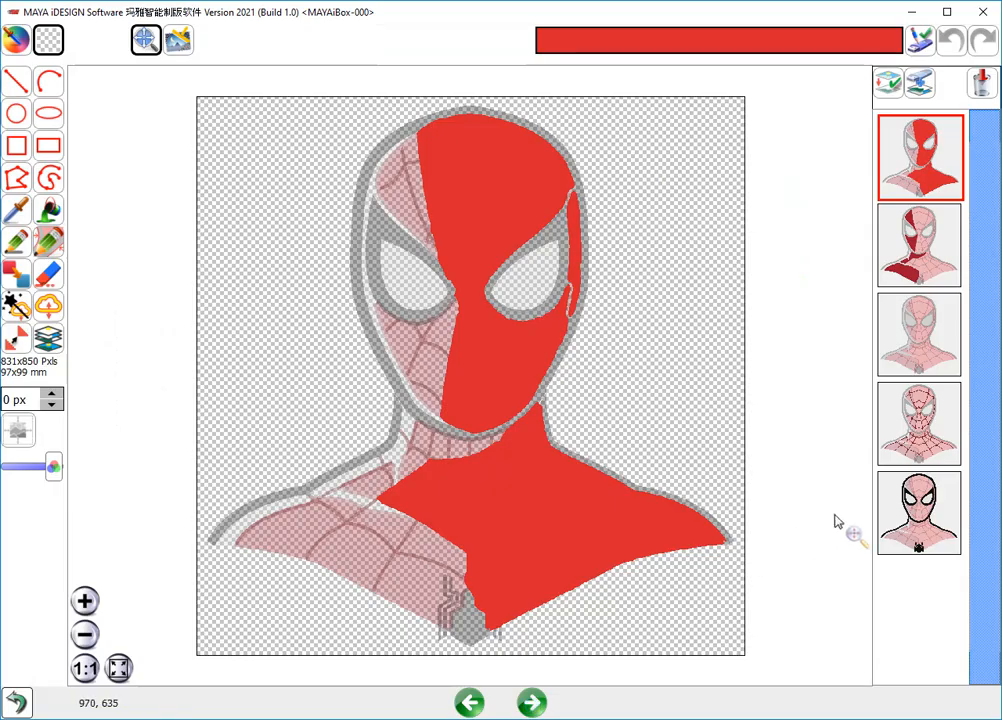
{"action": "left_click", "coordinate": [905, 515]}
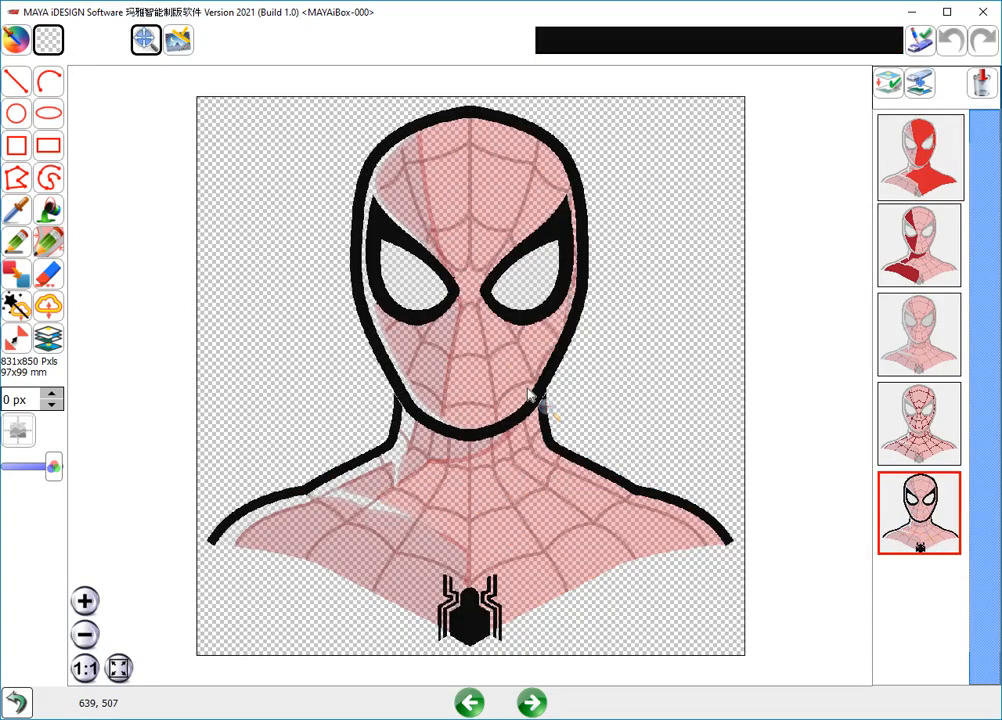
{"action": "scroll", "coordinate": [450, 290], "scroll_direction": "up", "scroll_amount": 4}
{"action": "left_click_drag", "start_coordinate": [449, 289], "coordinate": [463, 504]}
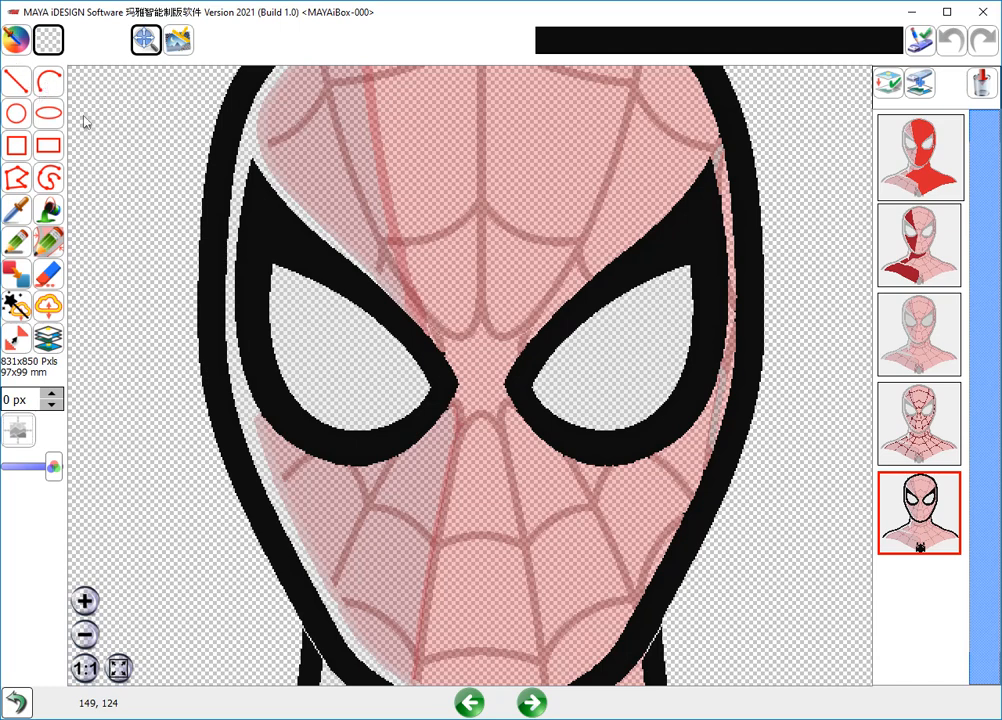
{"action": "left_click", "coordinate": [48, 81]}
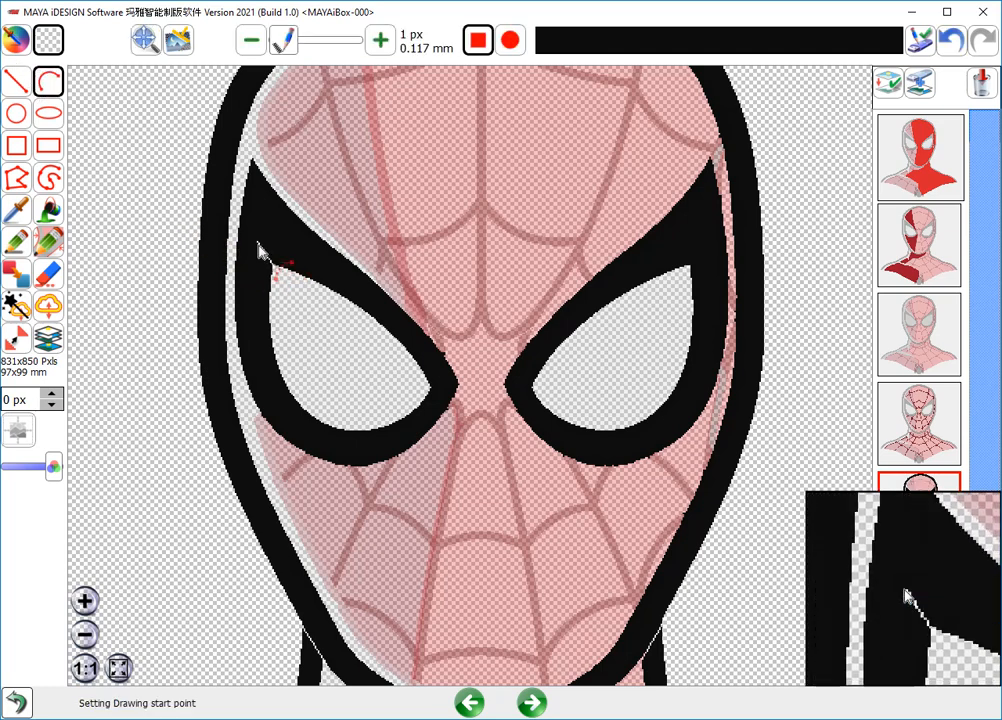
{"action": "left_click", "coordinate": [240, 218]}
{"action": "left_click", "coordinate": [255, 243]}
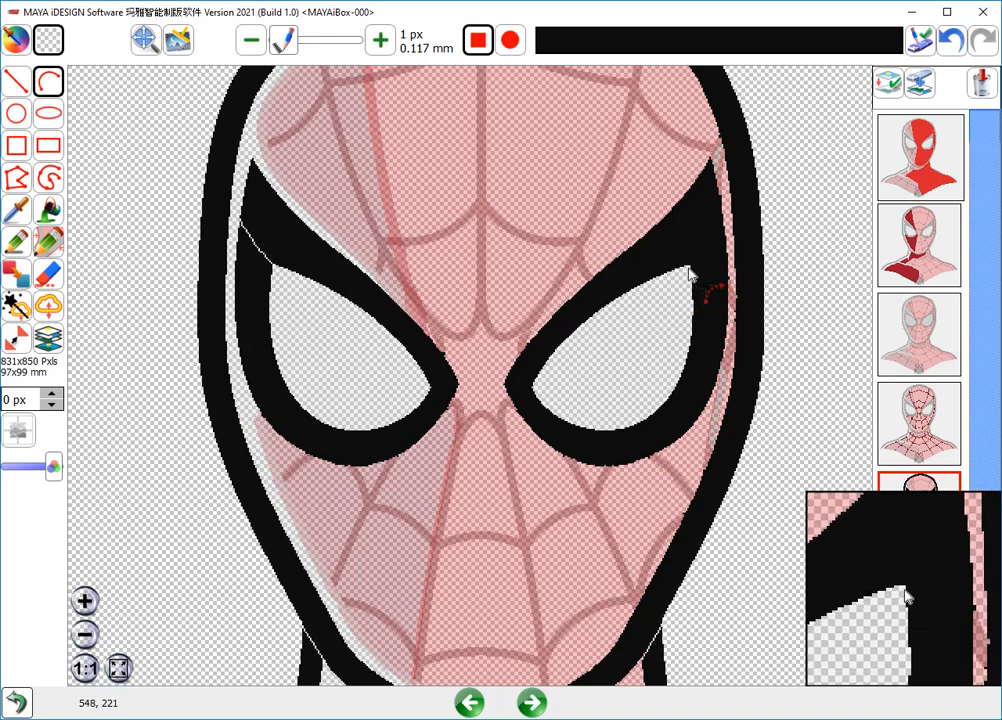
{"action": "left_click_drag", "start_coordinate": [691, 264], "coordinate": [724, 225]}
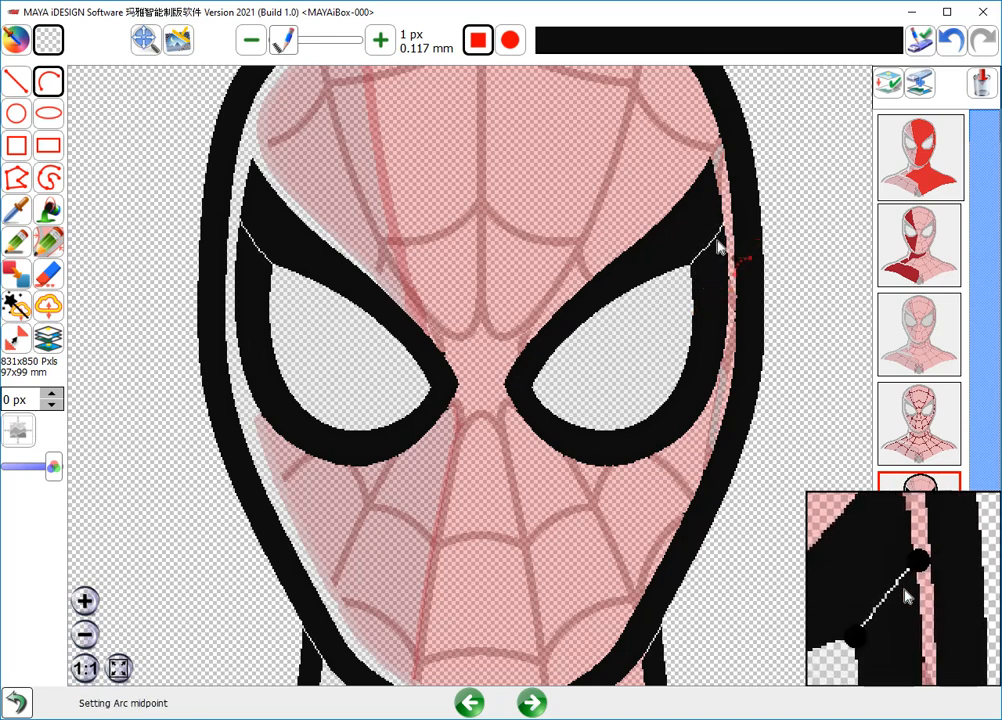
{"action": "left_click", "coordinate": [716, 250]}
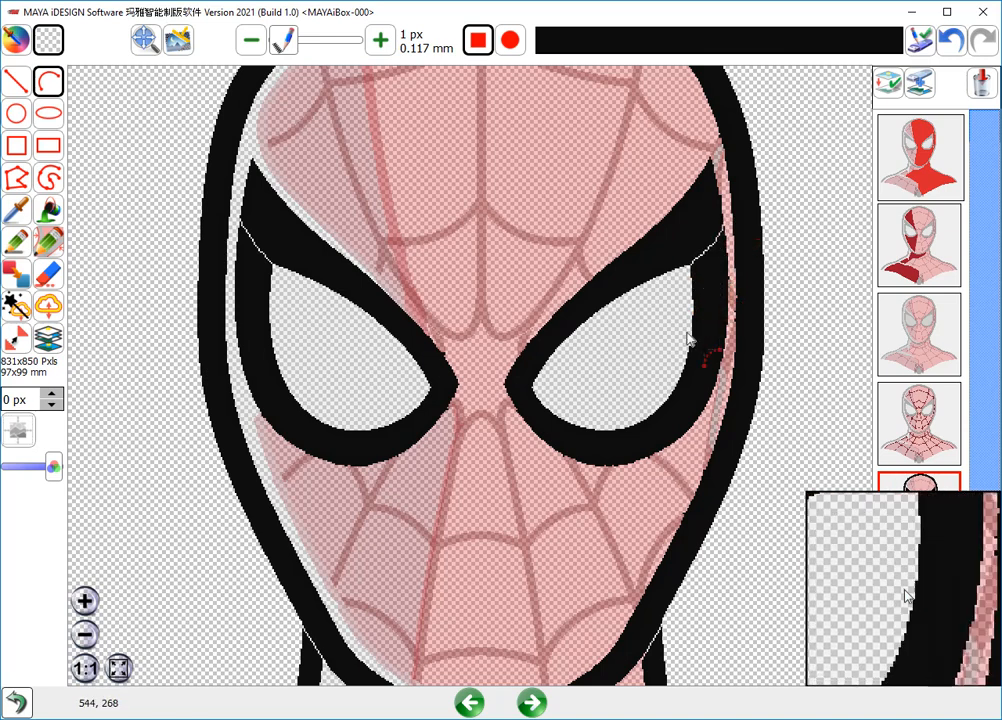
- Regenerate the embroidery design, keeping the current underlays, 0.40 mm tatami density, 0.50 mm satin density and 6.75 mm maximum satin detecting length
{"action": "left_click", "coordinate": [533, 703]}
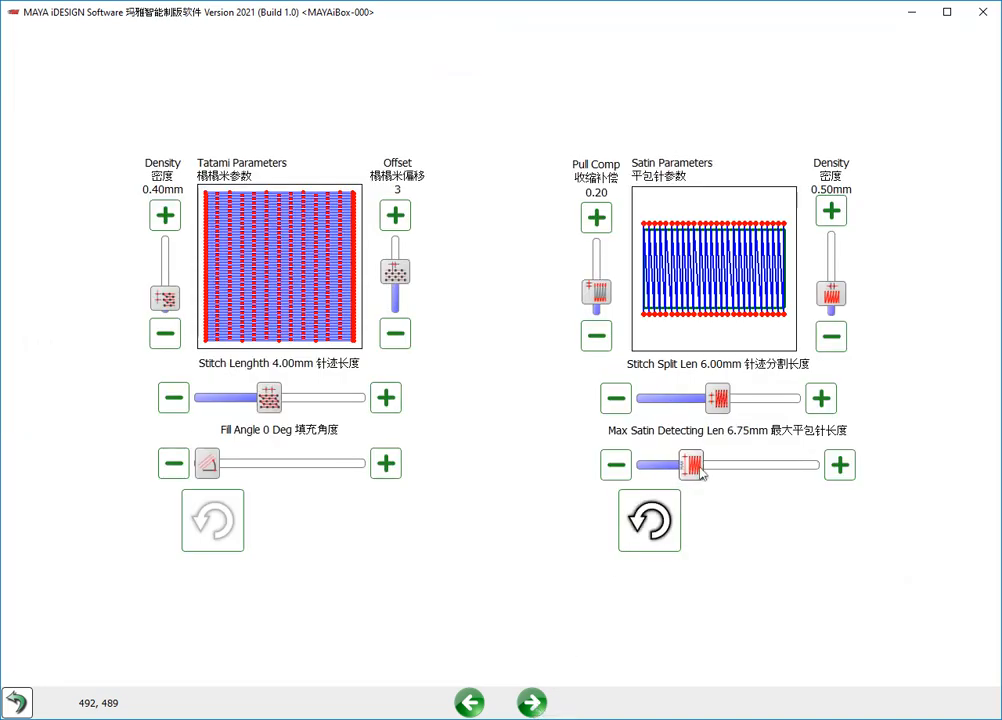
{"action": "left_click", "coordinate": [531, 703]}
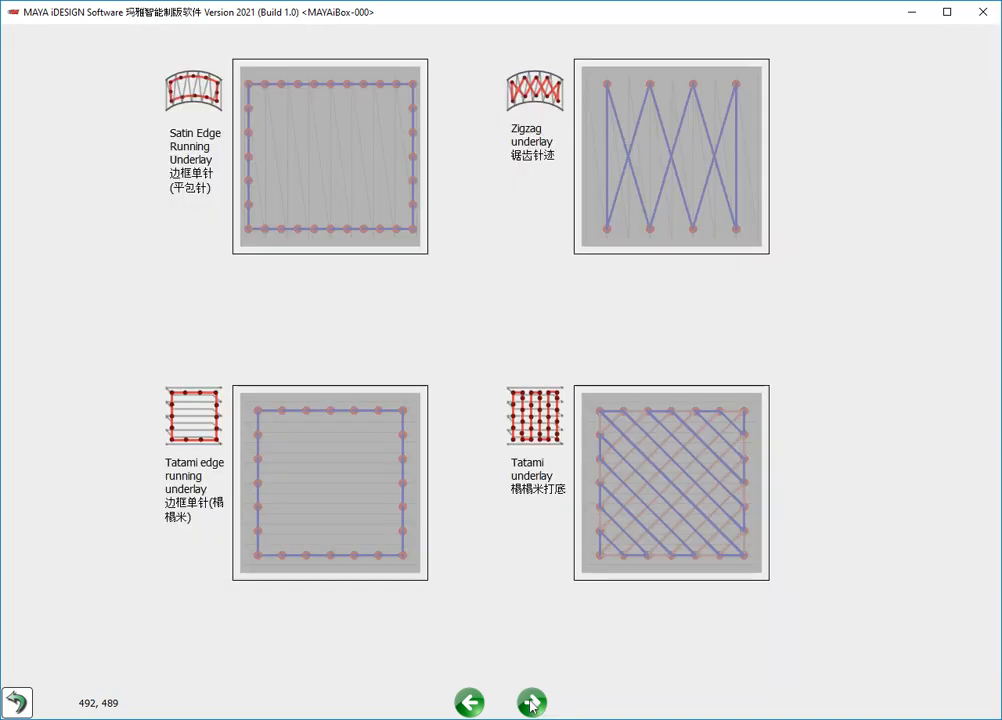
{"action": "left_click", "coordinate": [536, 703]}
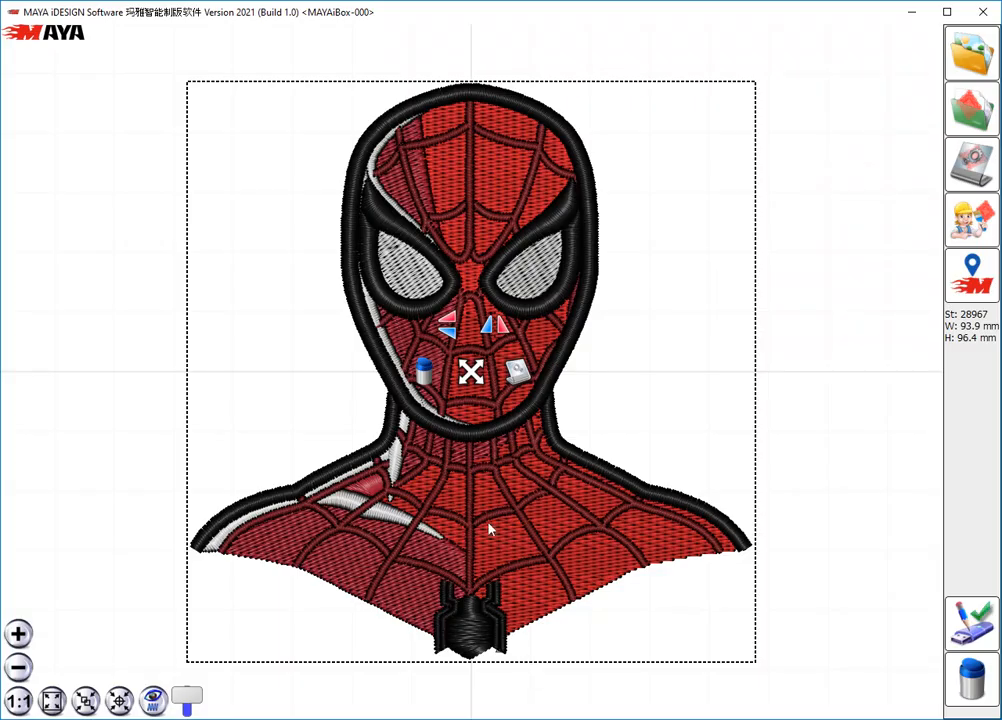
- Move the newly generated Spider-Man design off the first one so both sit side by side for comparison
{"action": "left_click_drag", "start_coordinate": [474, 374], "coordinate": [960, 377], "text": "ctrl"}
{"action": "middle_click_drag", "start_coordinate": [928, 376], "coordinate": [602, 375]}
{"action": "scroll", "coordinate": [602, 374], "scroll_direction": "down", "scroll_amount": 1}
{"action": "left_click_drag", "start_coordinate": [619, 370], "coordinate": [680, 372]}
{"action": "left_click", "coordinate": [474, 371]}
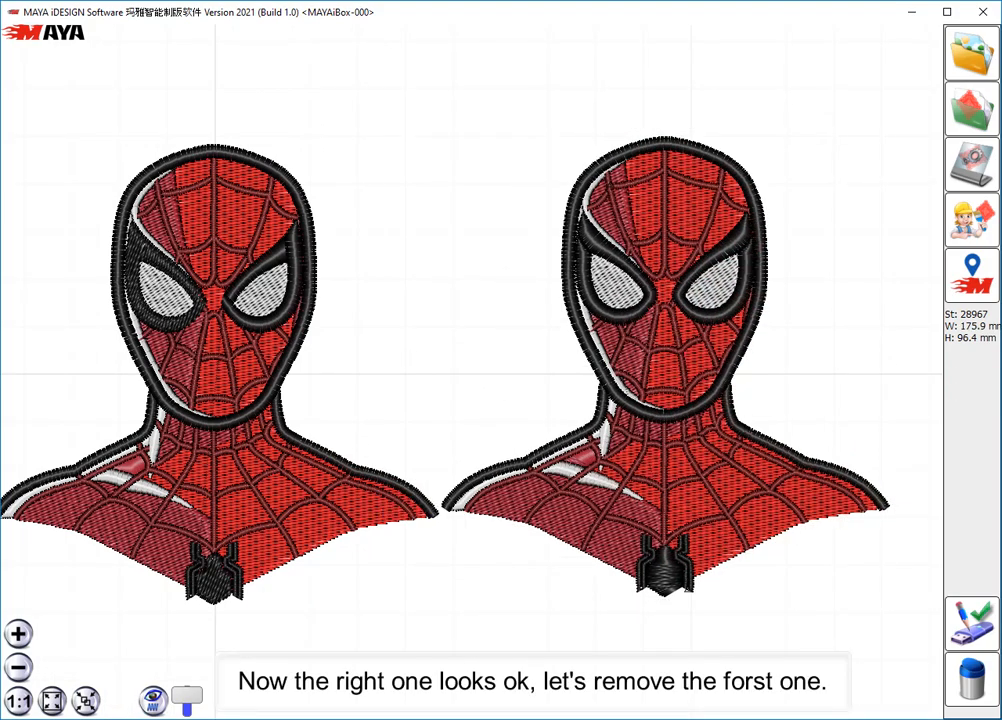
- Delete the first Spider-Man design with the uneven eye outlines, keeping the newly generated one
{"action": "left_click", "coordinate": [212, 390]}
{"action": "key", "text": "Delete"}
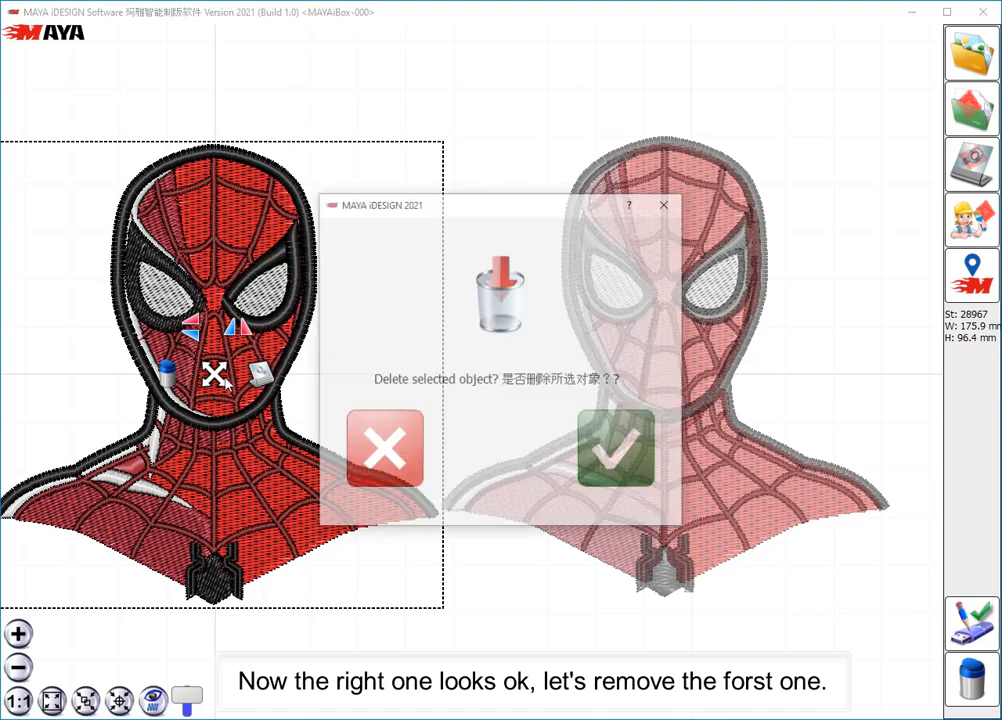
{"action": "left_click", "coordinate": [618, 448]}
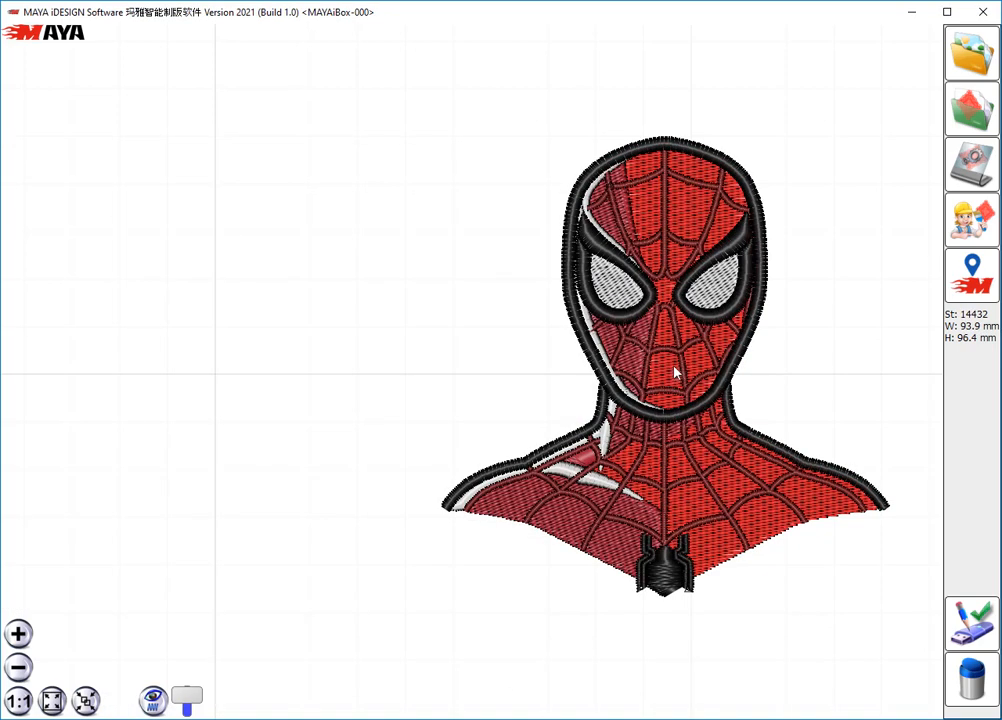
- Track the stitches of the remaining Spider-Man design from the start to check the stitching order
{"action": "left_click", "coordinate": [674, 374]}
{"action": "left_click_drag", "start_coordinate": [671, 366], "coordinate": [548, 380]}
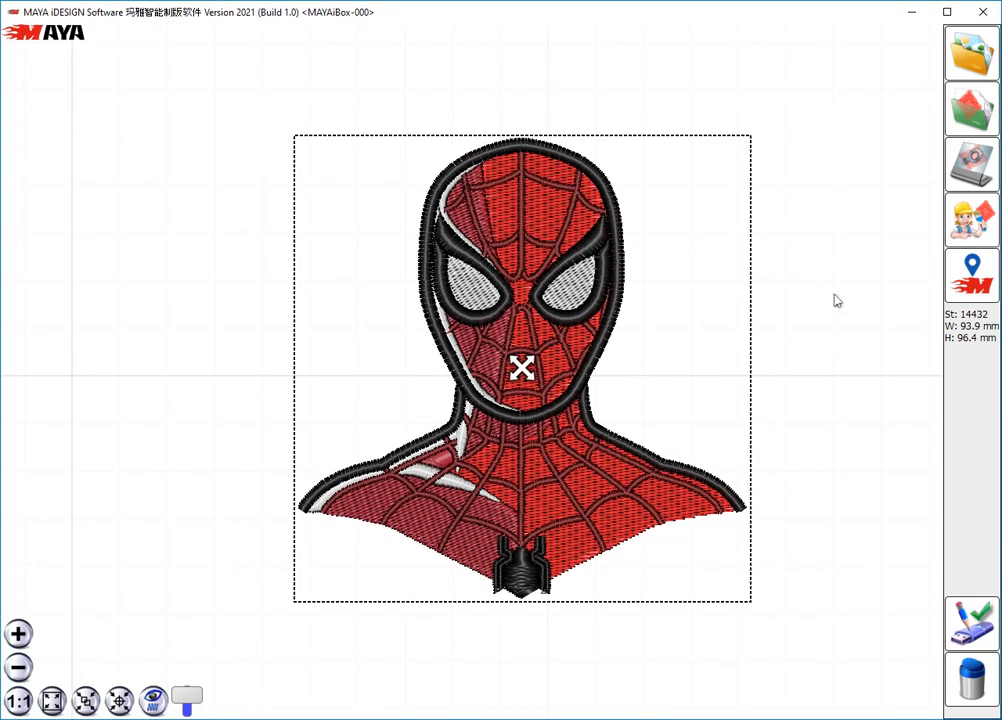
{"action": "left_click", "coordinate": [962, 176]}
{"action": "left_click", "coordinate": [443, 474]}
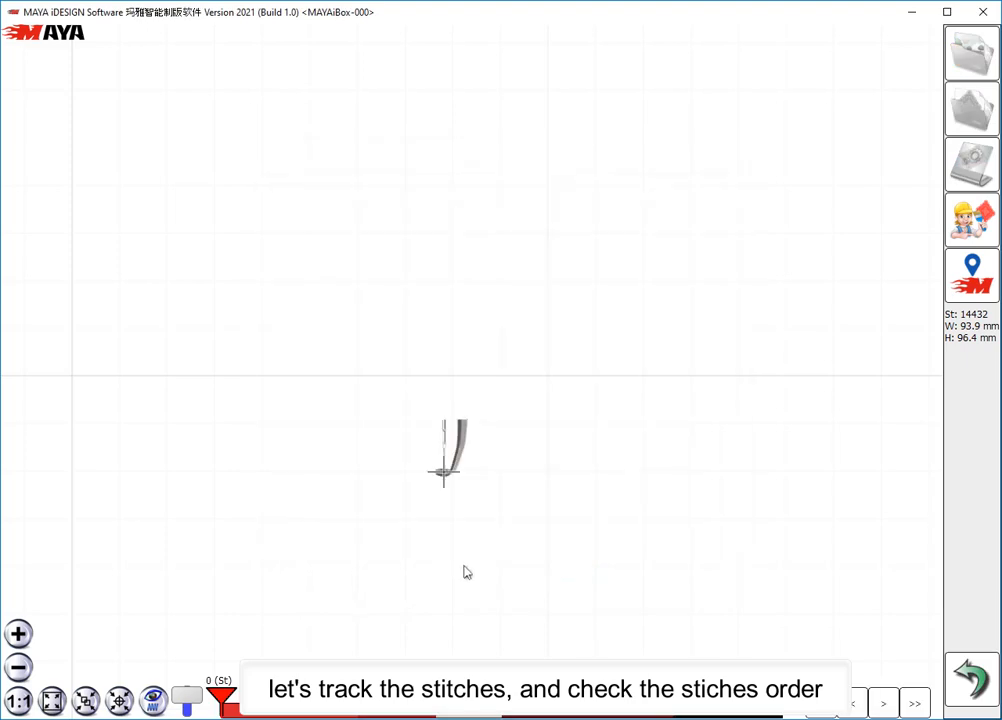